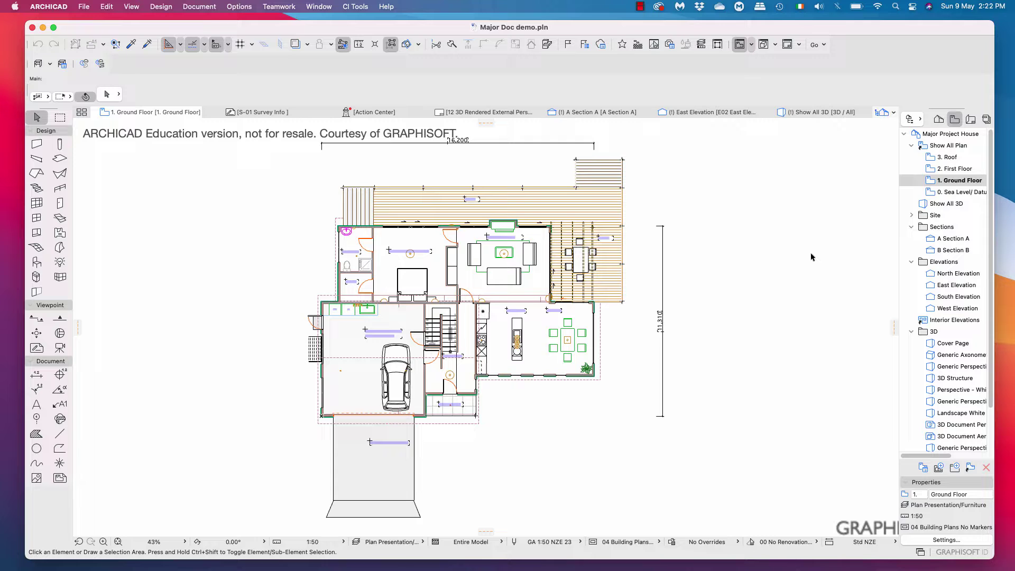
Step: Save the project to the Desktop as a new copy named 'Major Doc demo 2021'
{"action": "left_click_drag", "start_coordinate": [604, 33], "coordinate": [599, 33]}
{"action": "left_click", "coordinate": [84, 7]}
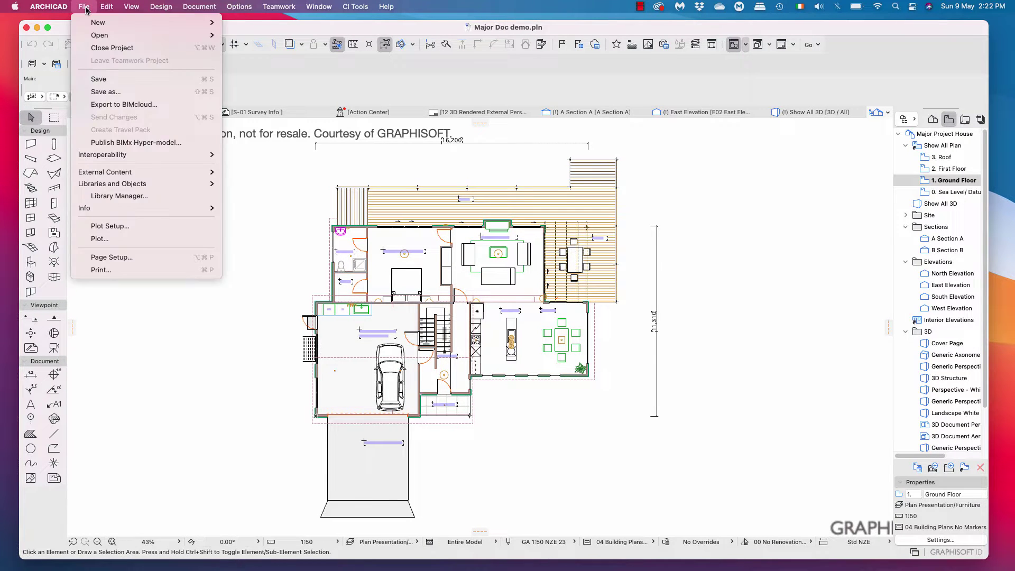
{"action": "left_click", "coordinate": [103, 93]}
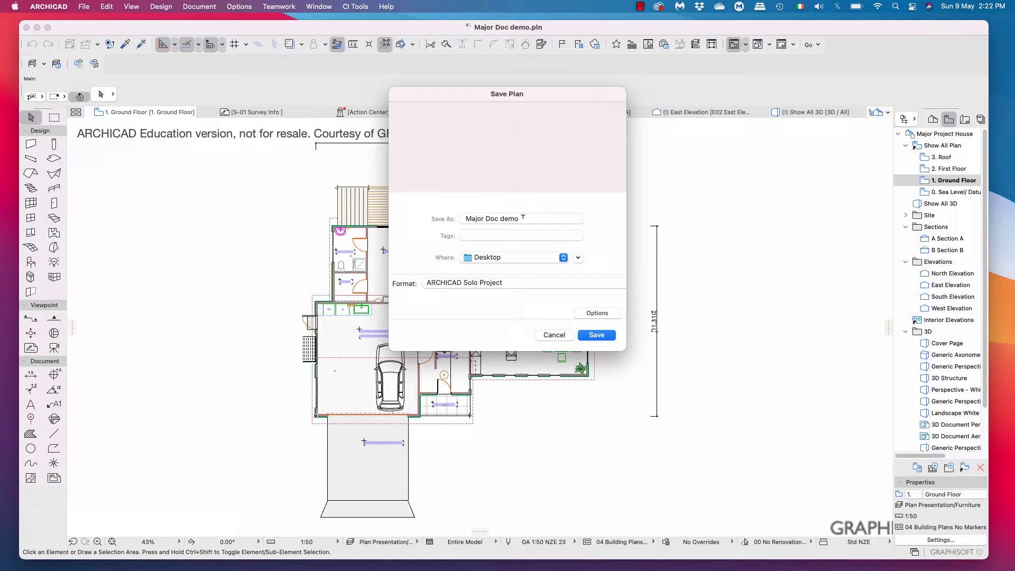
{"action": "left_click", "coordinate": [529, 218]}
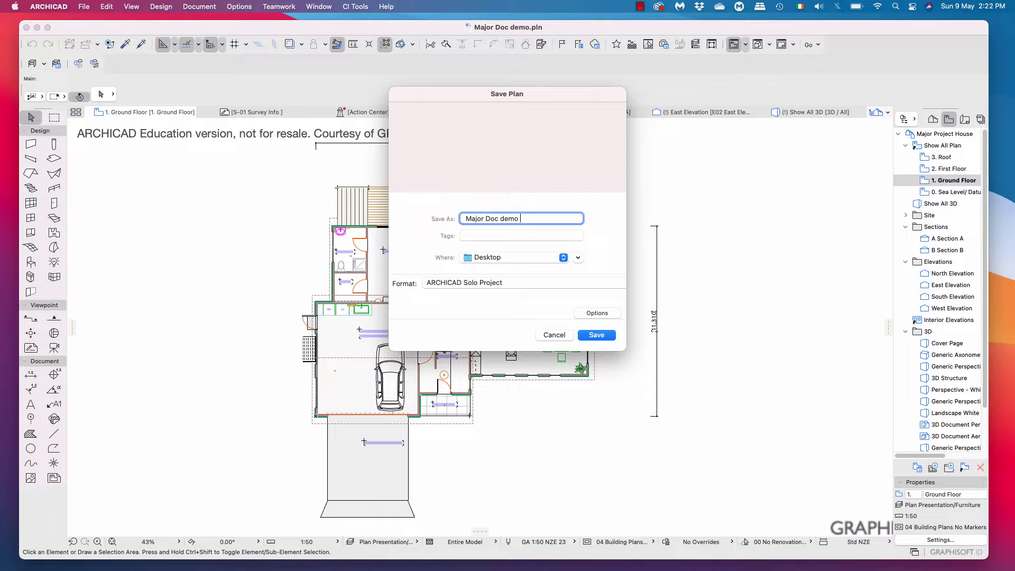
{"action": "type", "text": "2021"}
{"action": "left_click", "coordinate": [596, 336]}
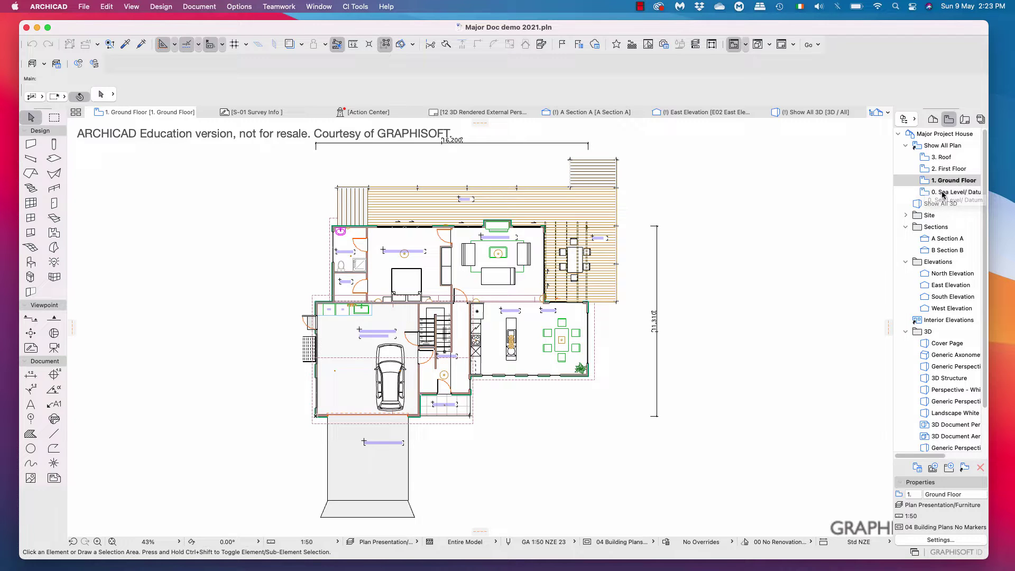
Step: Open the 0. Sea Level/ Datum site plan from the Navigator
{"action": "double_click", "coordinate": [943, 193]}
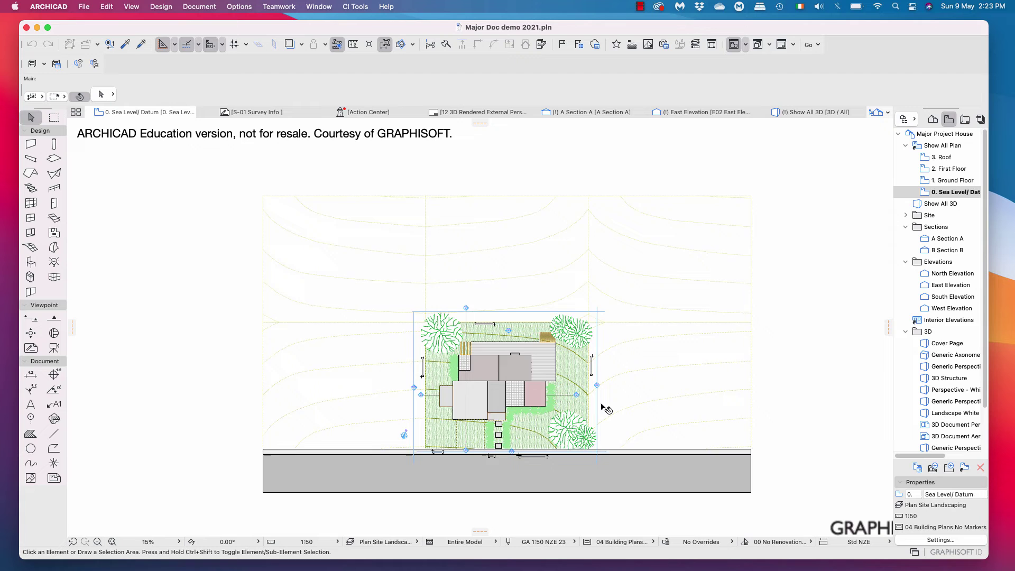
{"action": "scroll", "coordinate": [562, 401], "scroll_direction": "up", "scroll_amount": 2}
{"action": "scroll", "coordinate": [525, 351], "scroll_direction": "down", "scroll_amount": 2}
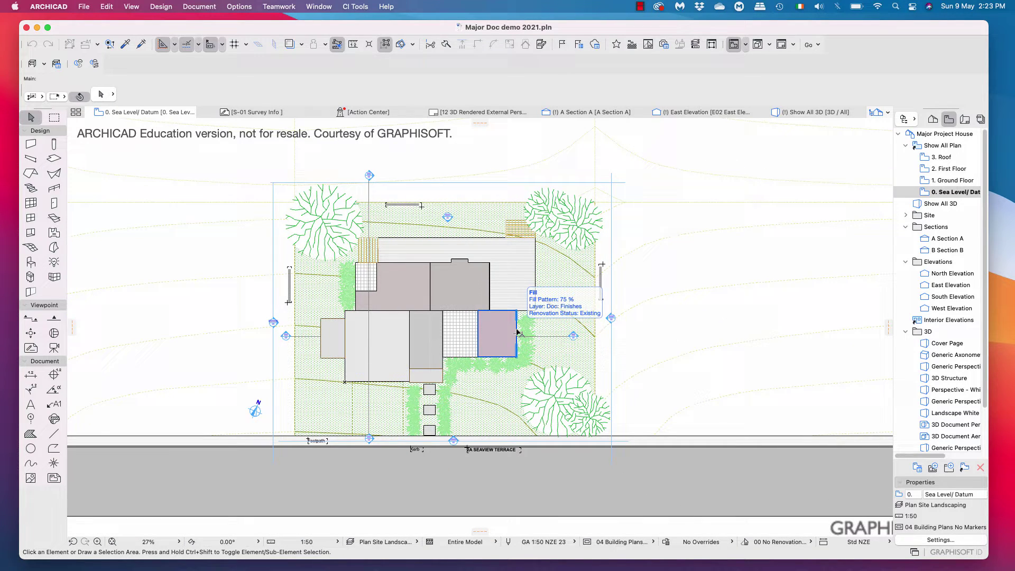
Step: Select all objects except the north arrow and delete the trees and shrubs
{"action": "left_click", "coordinate": [31, 265]}
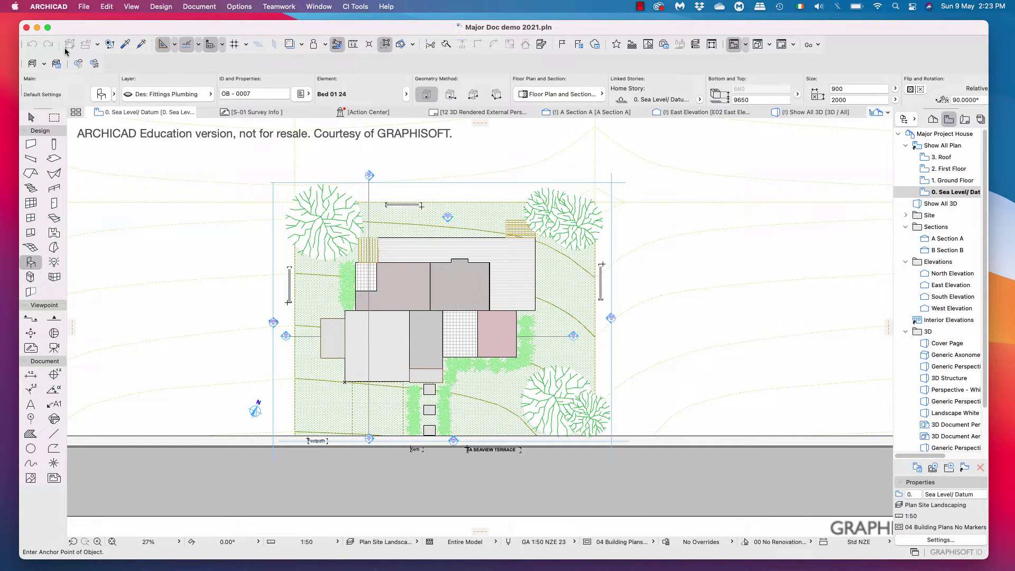
{"action": "left_click", "coordinate": [106, 7]}
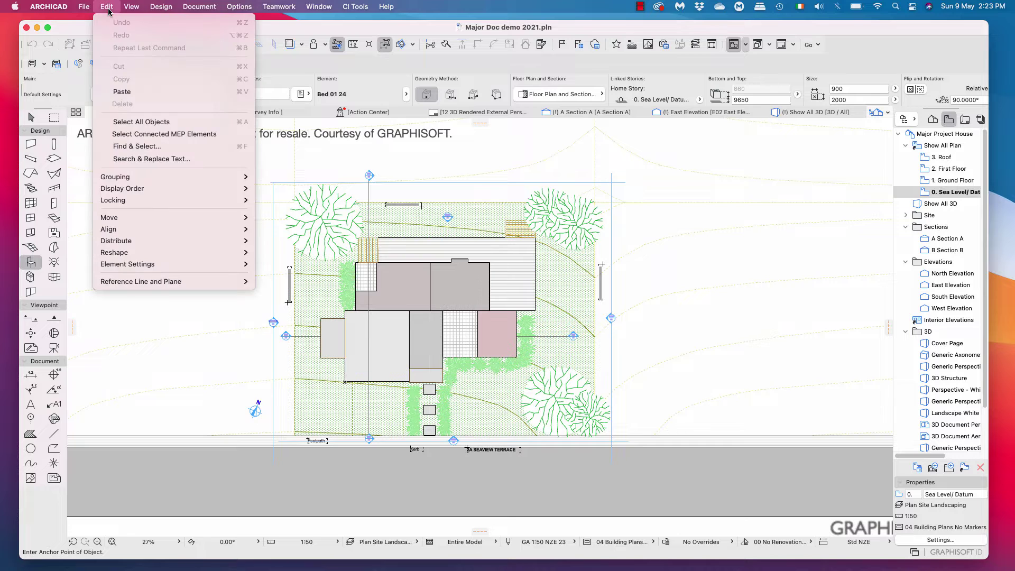
{"action": "left_click", "coordinate": [142, 121]}
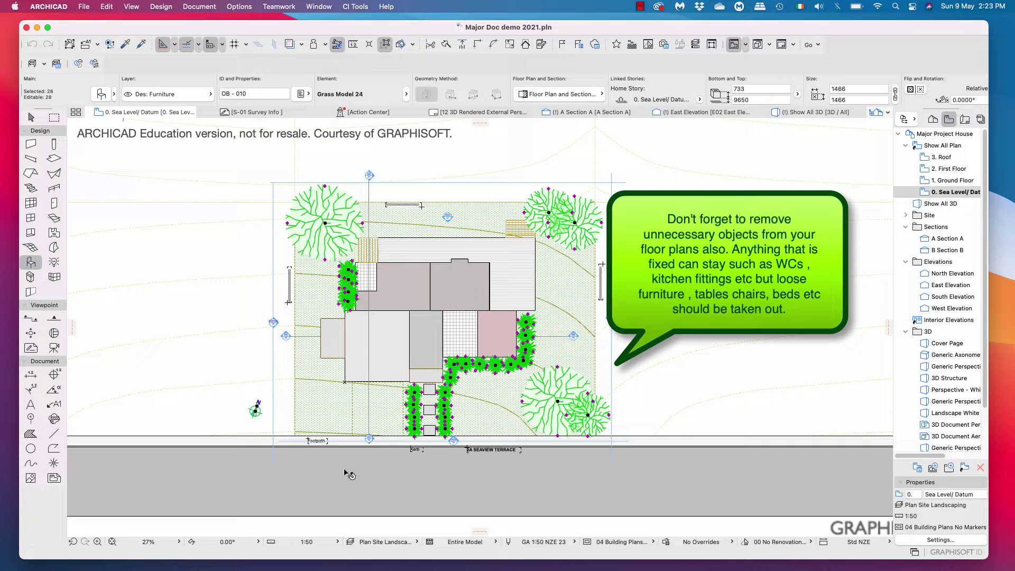
{"action": "left_click", "coordinate": [256, 411], "text": "shift"}
{"action": "key", "text": "Delete"}
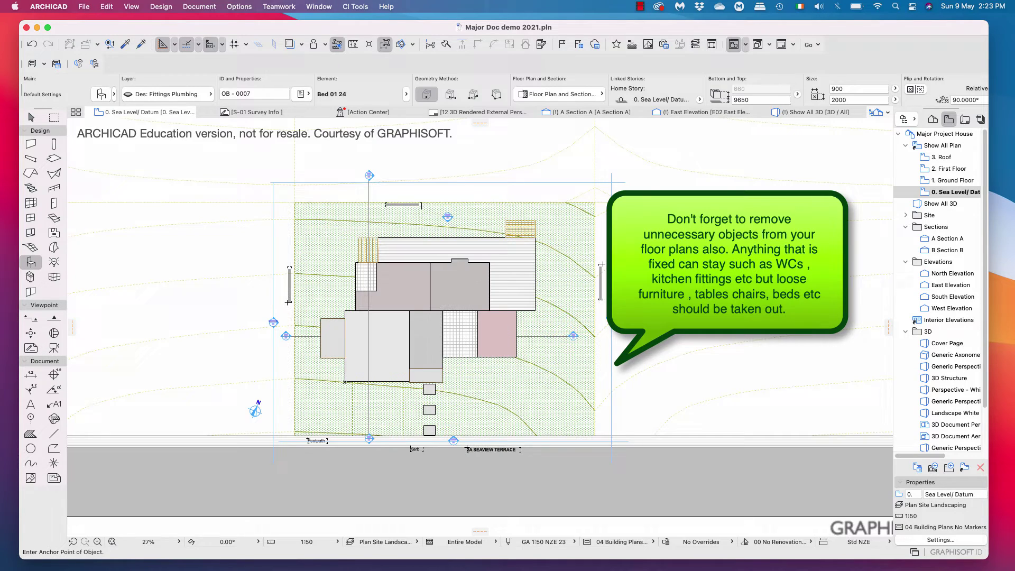
{"action": "scroll", "coordinate": [745, 342], "scroll_direction": "down", "scroll_amount": 4}
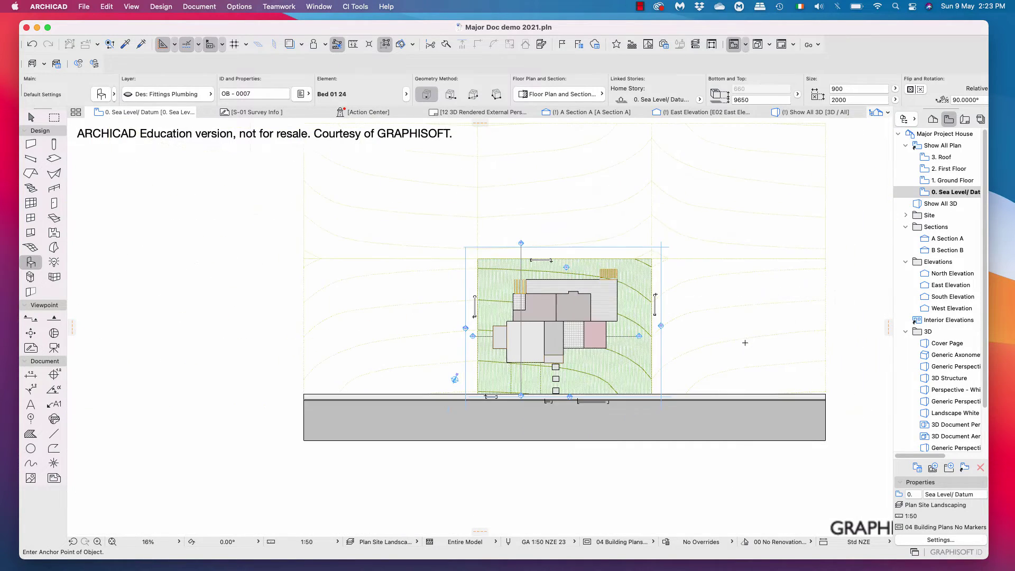
Step: Delete the four surrounding site meshes at upper right, left, upper left and lower left
{"action": "middle_click_drag", "start_coordinate": [746, 345], "coordinate": [681, 356]}
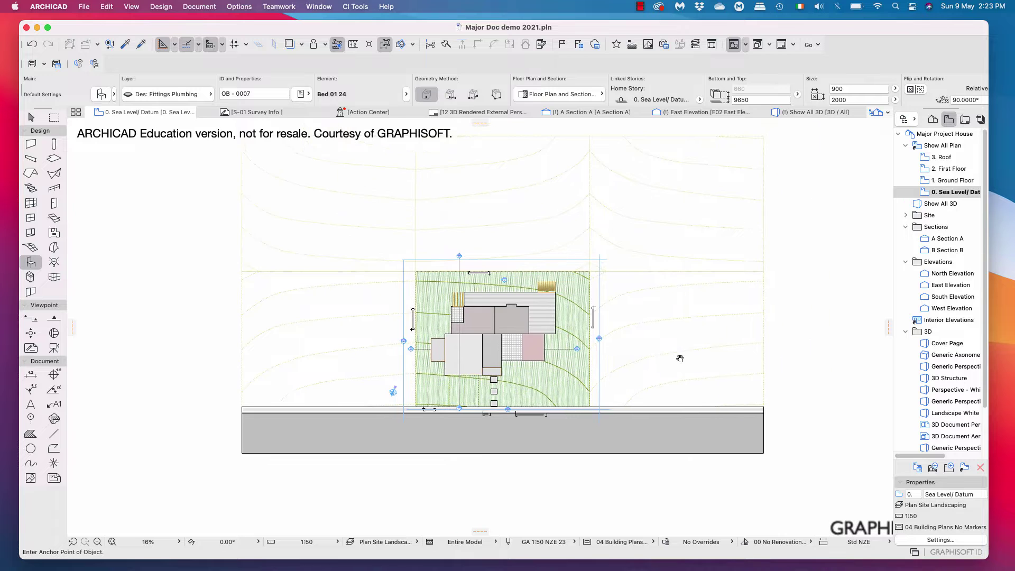
{"action": "left_click", "coordinate": [763, 250]}
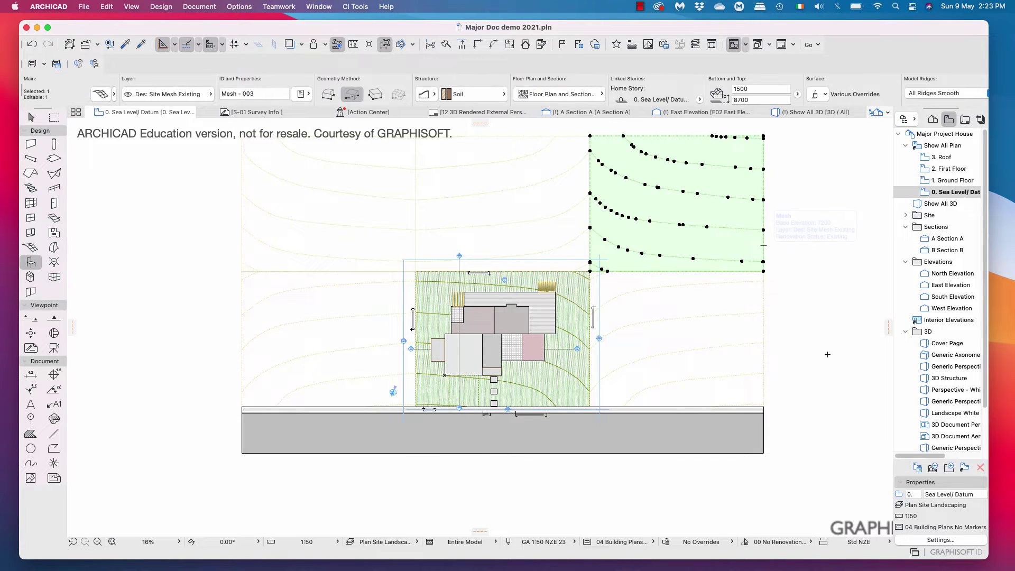
{"action": "left_click", "coordinate": [485, 148], "text": "shift"}
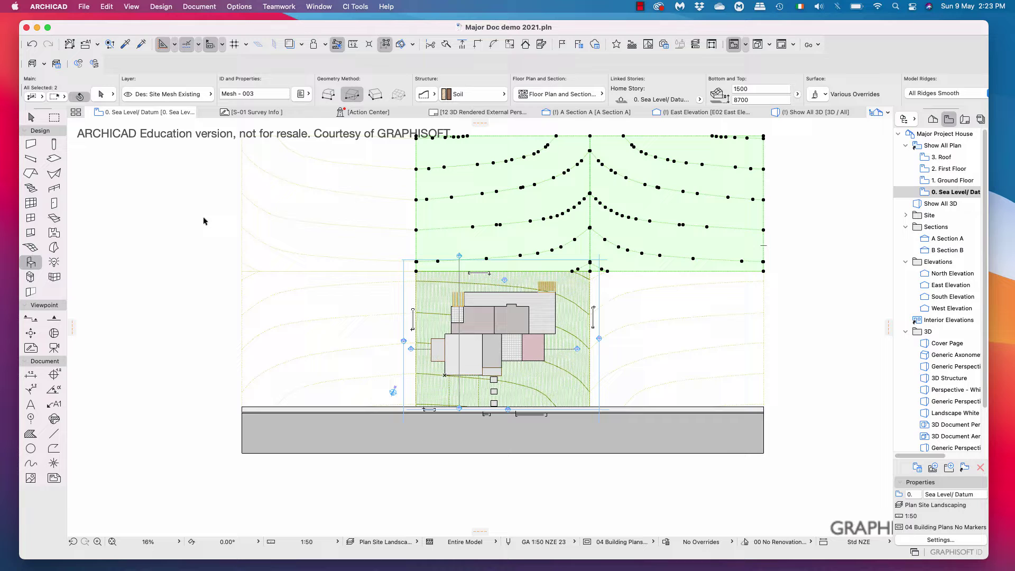
{"action": "left_click", "coordinate": [249, 197], "text": "shift"}
{"action": "left_click", "coordinate": [251, 345], "text": "shift"}
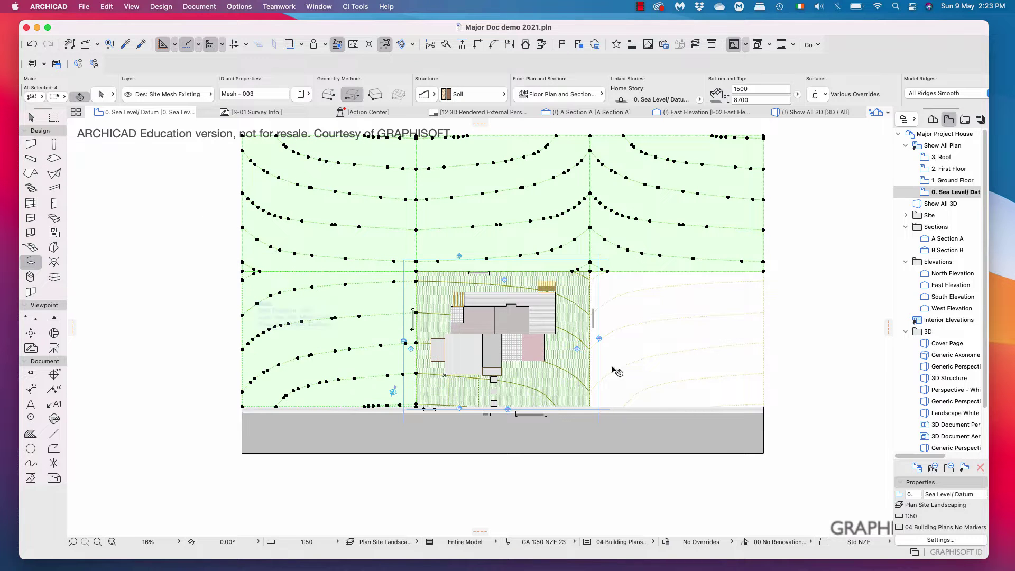
{"action": "key", "text": "Delete"}
Step: Delete the mesh right of the lot and the grey slab strip below the site
{"action": "left_click", "coordinate": [761, 341], "text": "shift"}
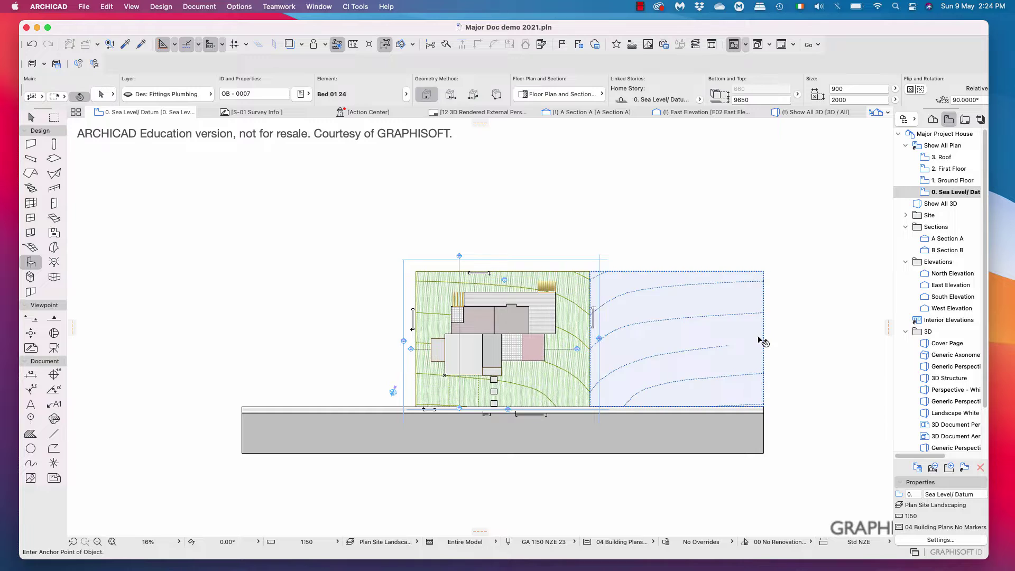
{"action": "key", "text": "Delete"}
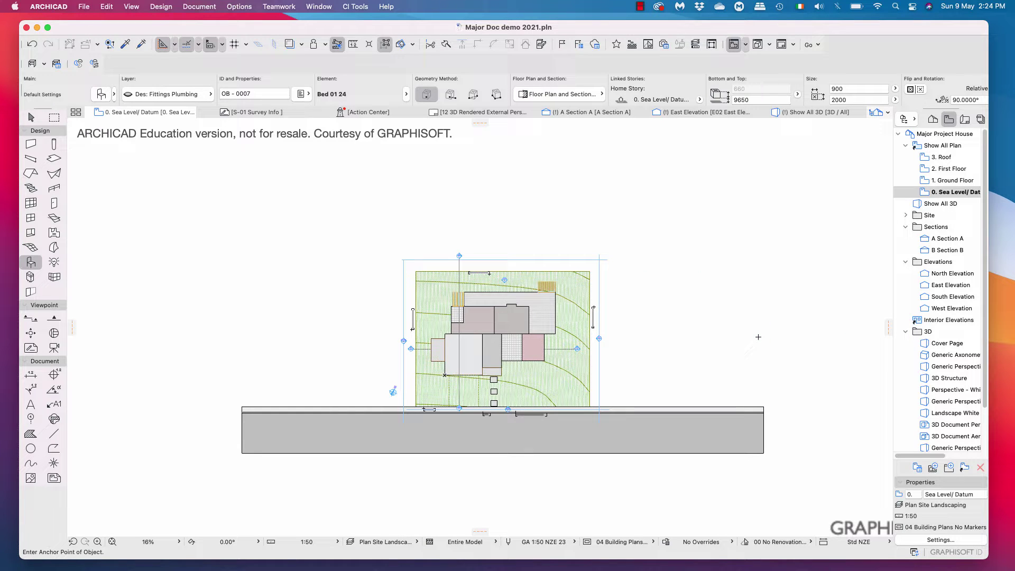
{"action": "scroll", "coordinate": [609, 453], "scroll_direction": "up", "scroll_amount": 2}
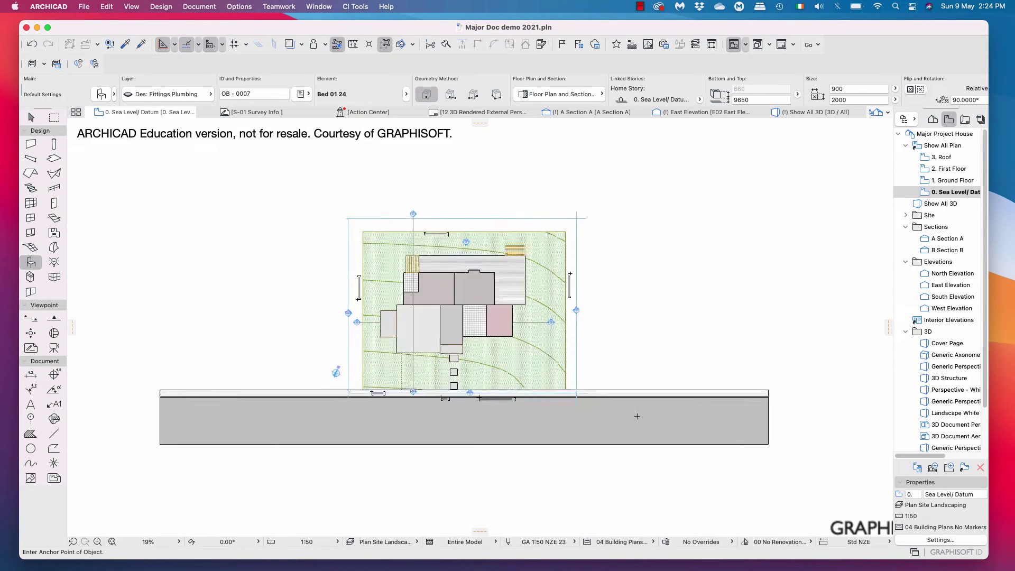
{"action": "left_click", "coordinate": [615, 443], "text": "shift"}
{"action": "key", "text": "Delete"}
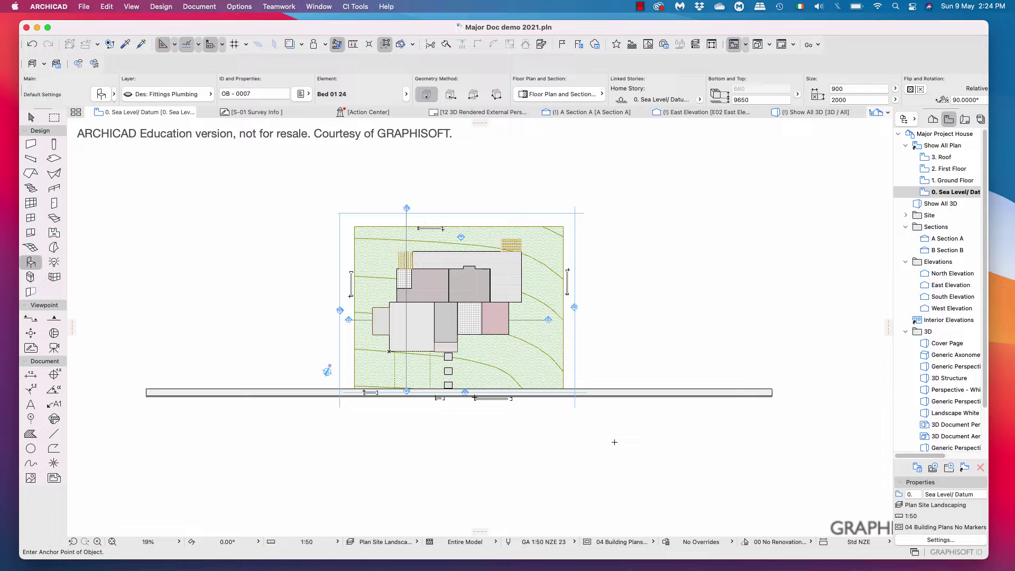
{"action": "scroll", "coordinate": [500, 366], "scroll_direction": "up", "scroll_amount": 4}
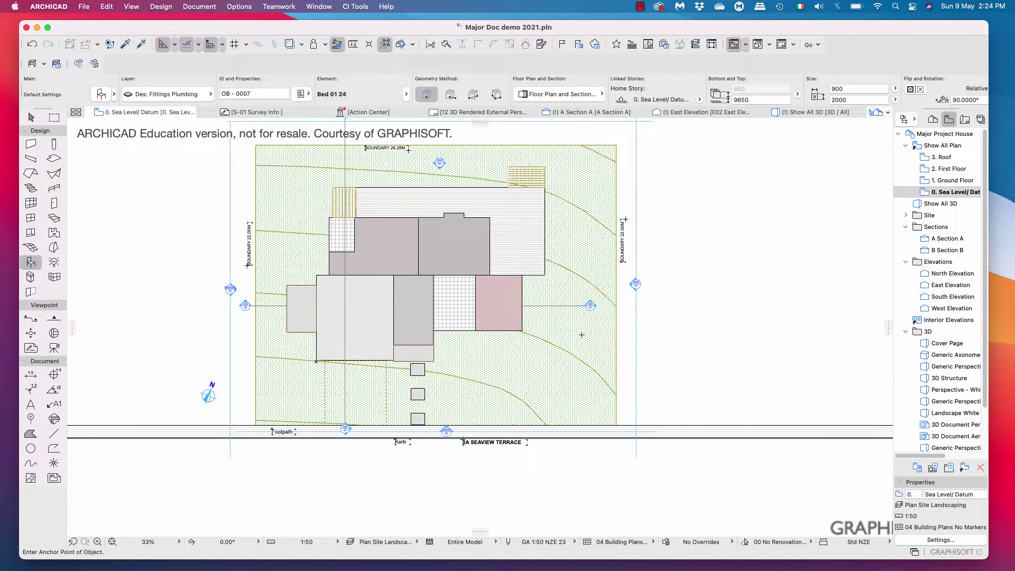
{"action": "middle_click_drag", "start_coordinate": [581, 335], "coordinate": [604, 368]}
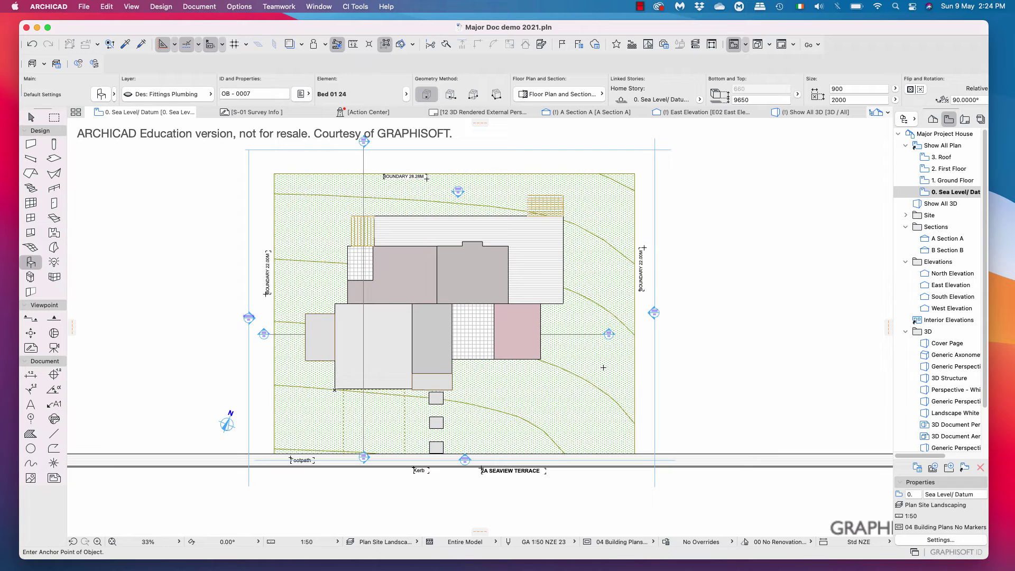
Step: Uncheck Cover Fills under Floor Plan and Section in the lot's site mesh settings
{"action": "left_click", "coordinate": [636, 373]}
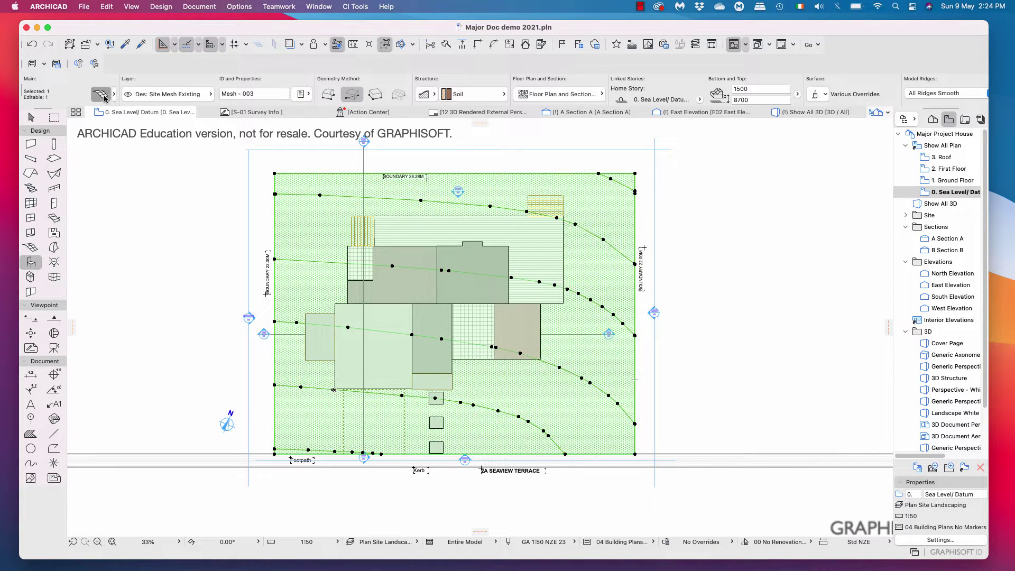
{"action": "left_click", "coordinate": [106, 99]}
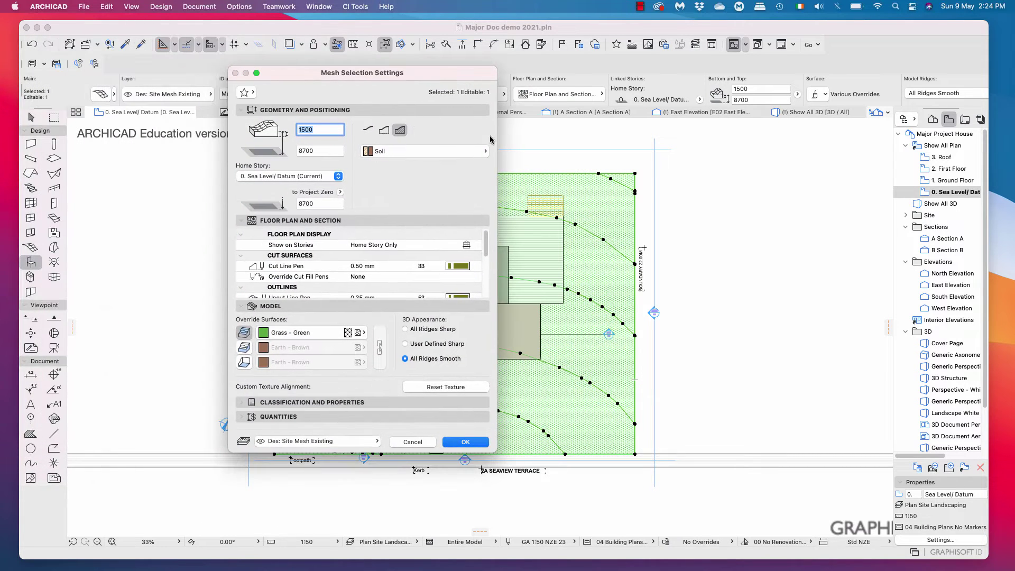
{"action": "left_click_drag", "start_coordinate": [486, 242], "coordinate": [487, 274]}
{"action": "left_click", "coordinate": [422, 260]}
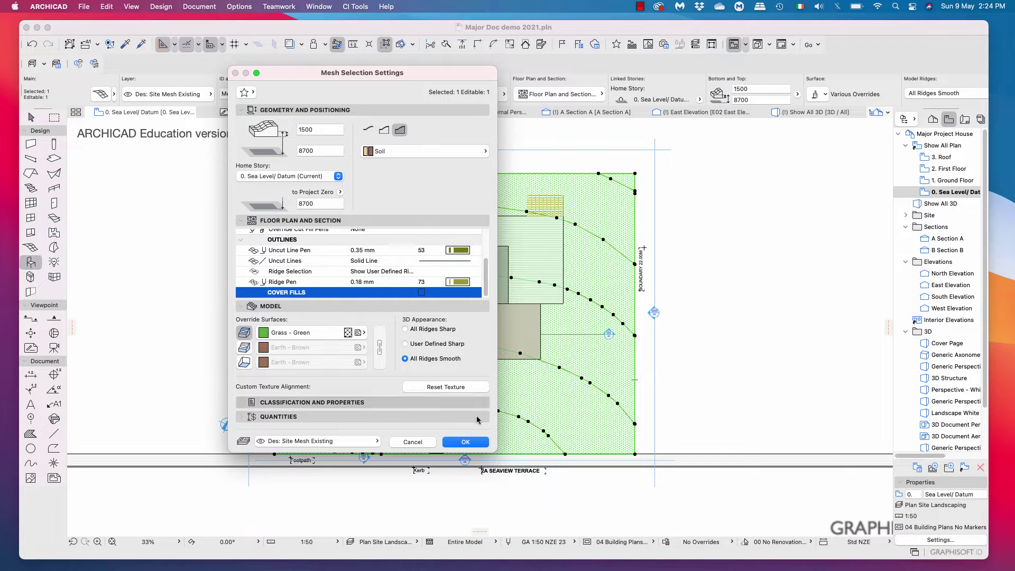
{"action": "left_click", "coordinate": [481, 442]}
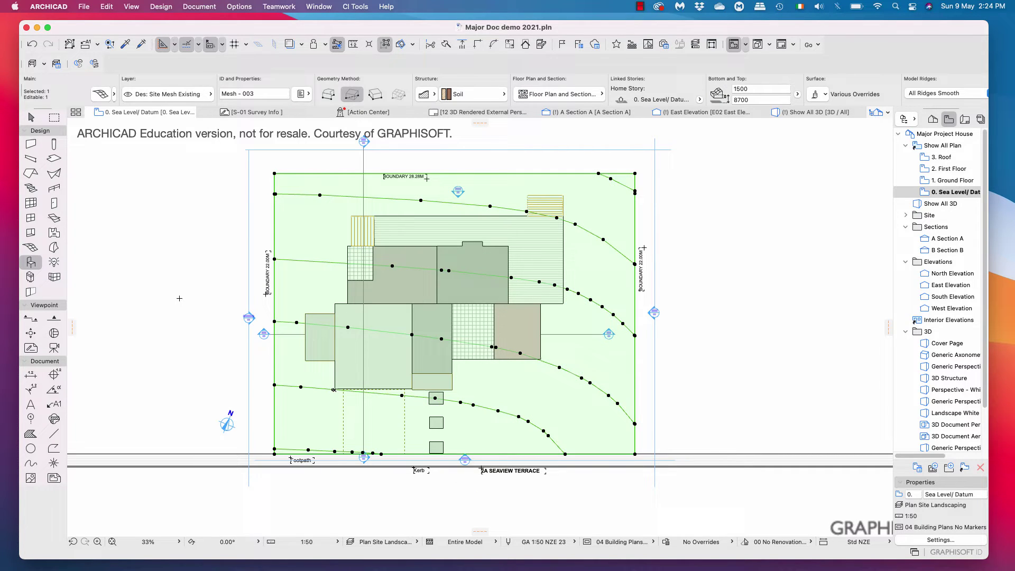
{"action": "key", "text": "Escape"}
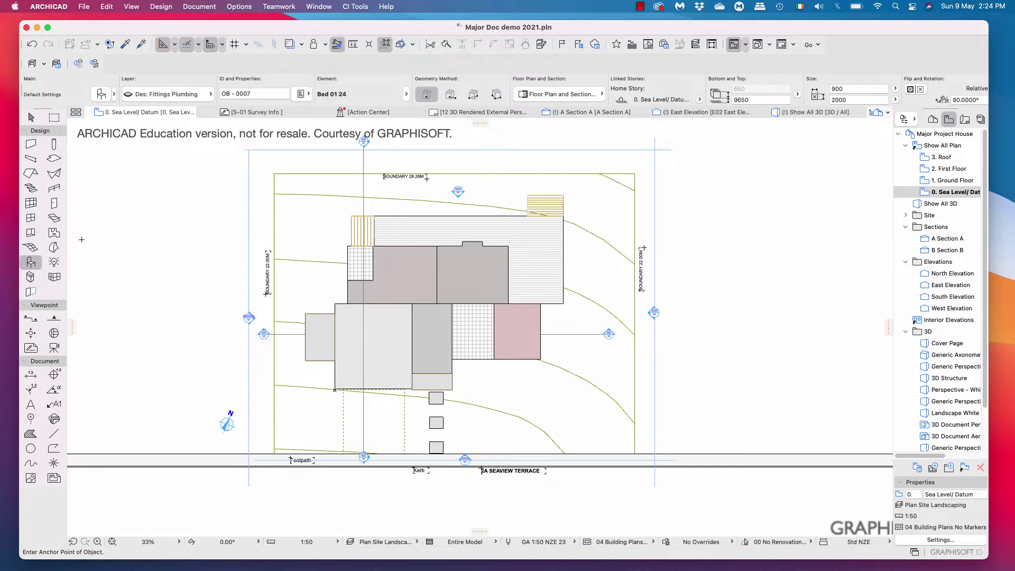
Step: Draw dashed polylines from the boundary's top-right corner and from the roof corner to the right boundary
{"action": "left_click", "coordinate": [53, 448]}
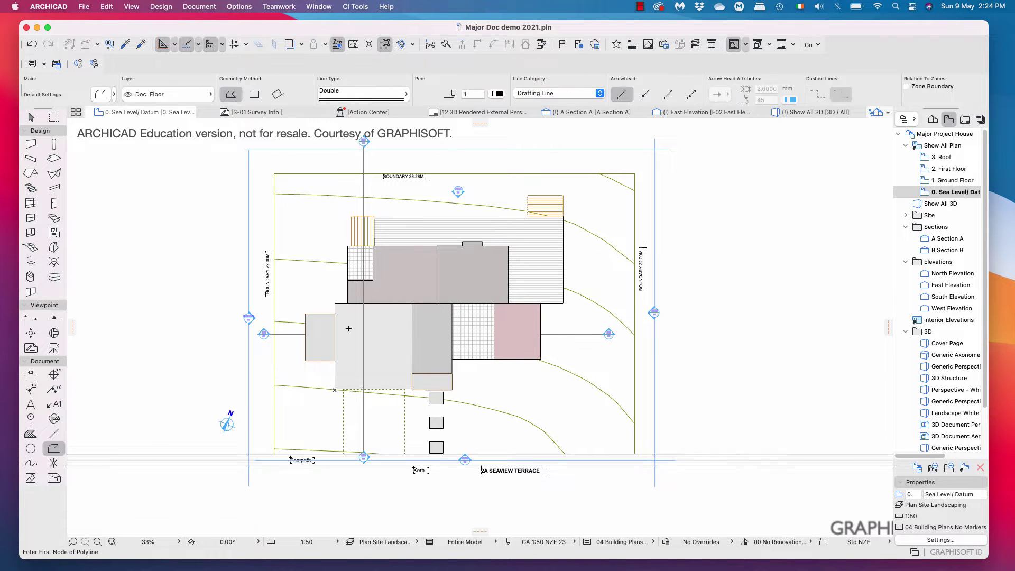
{"action": "left_click", "coordinate": [400, 99]}
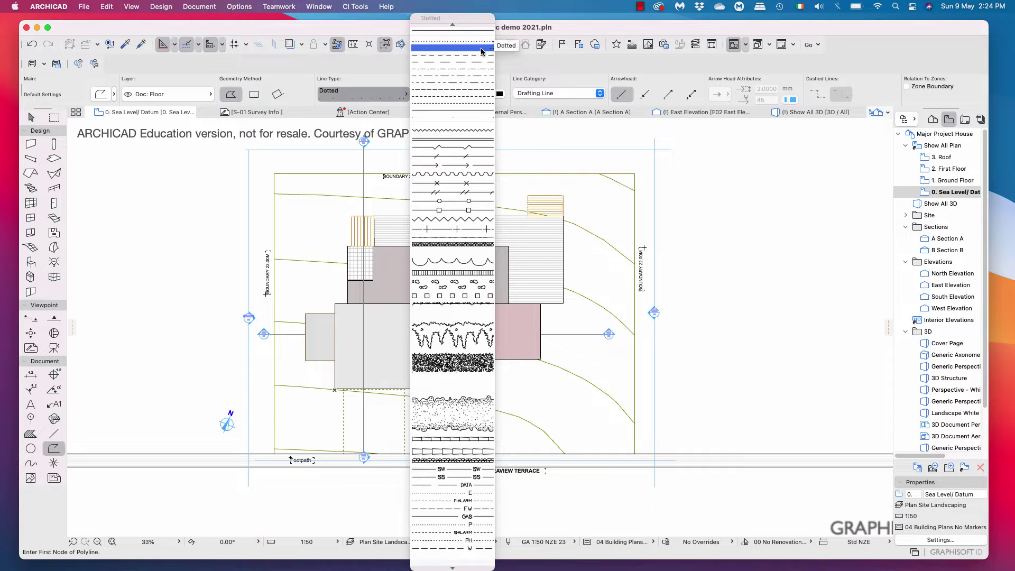
{"action": "left_click", "coordinate": [455, 55]}
{"action": "scroll", "coordinate": [581, 168], "scroll_direction": "up", "scroll_amount": 3}
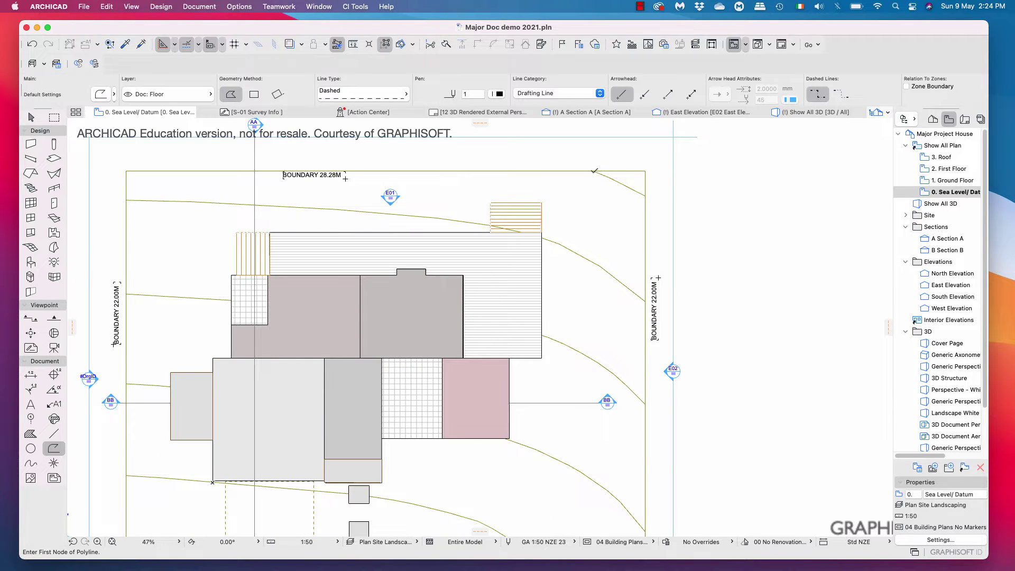
{"action": "left_click", "coordinate": [594, 171]}
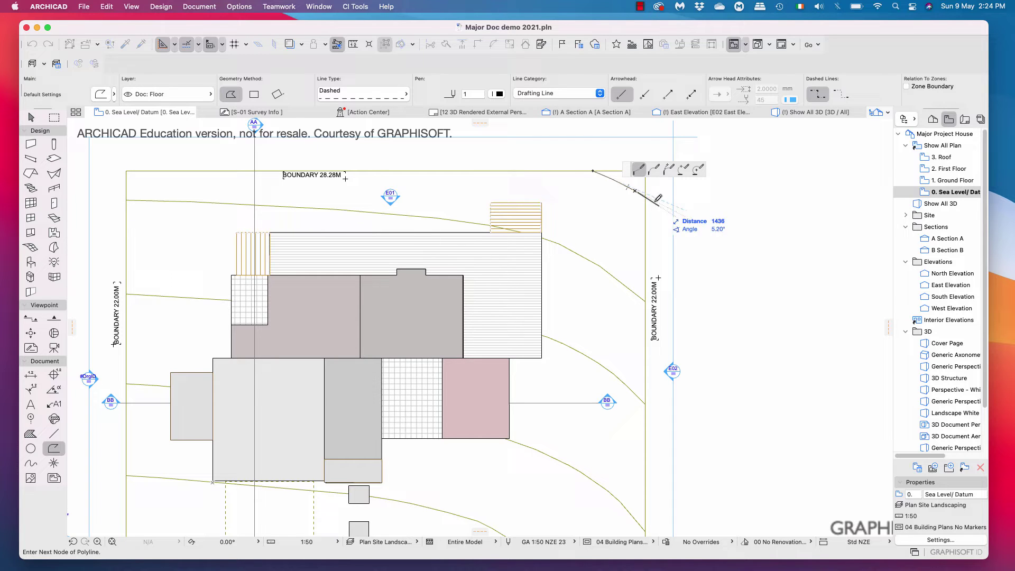
{"action": "double_click", "coordinate": [645, 195]}
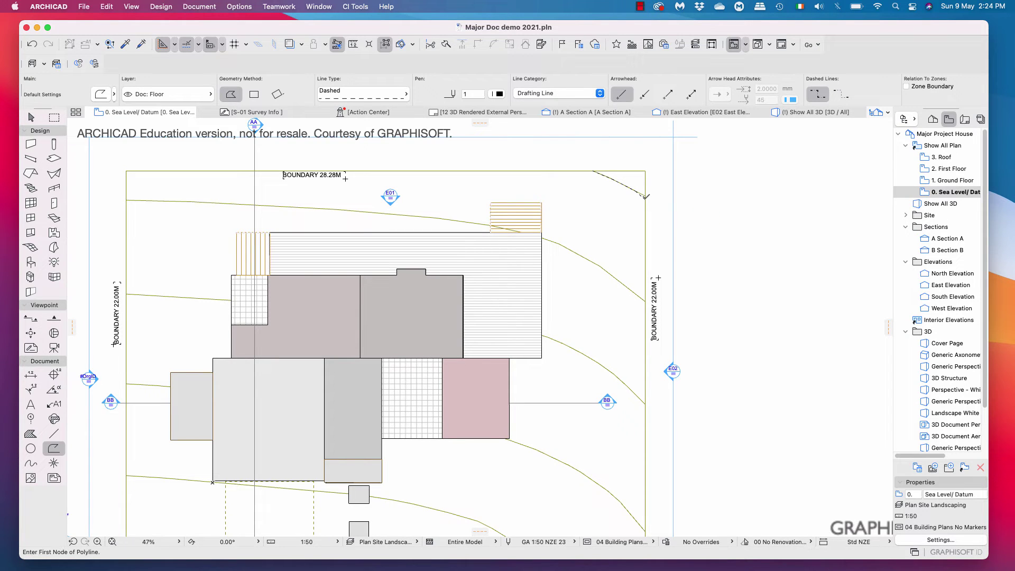
{"action": "left_click", "coordinate": [541, 238]}
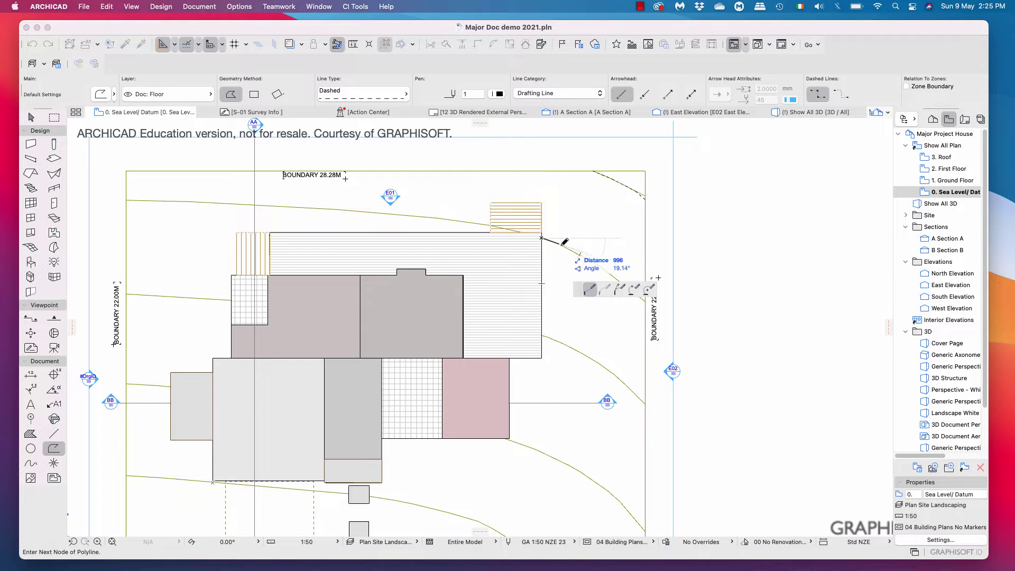
{"action": "left_click", "coordinate": [561, 246]}
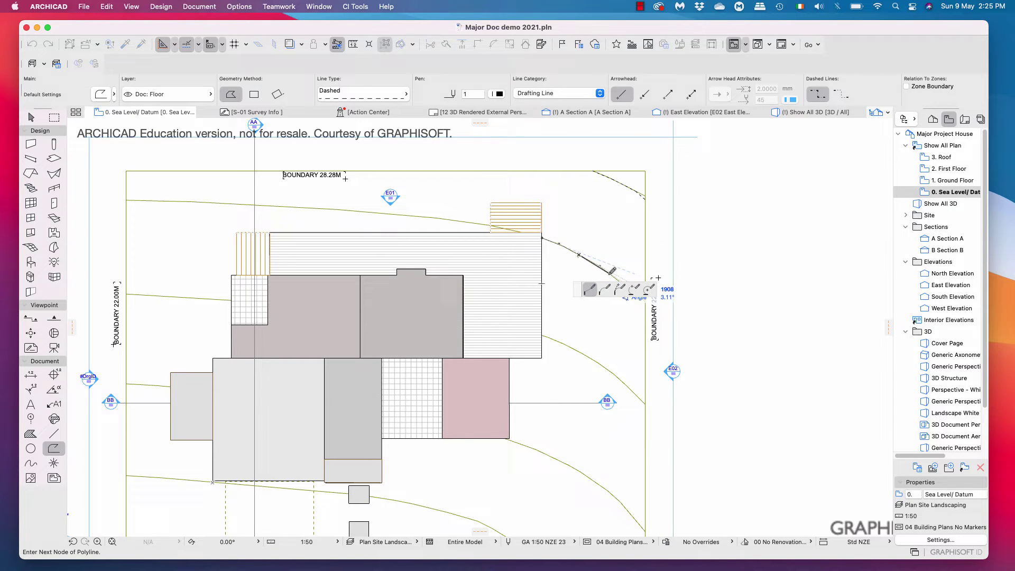
{"action": "left_click", "coordinate": [600, 266]}
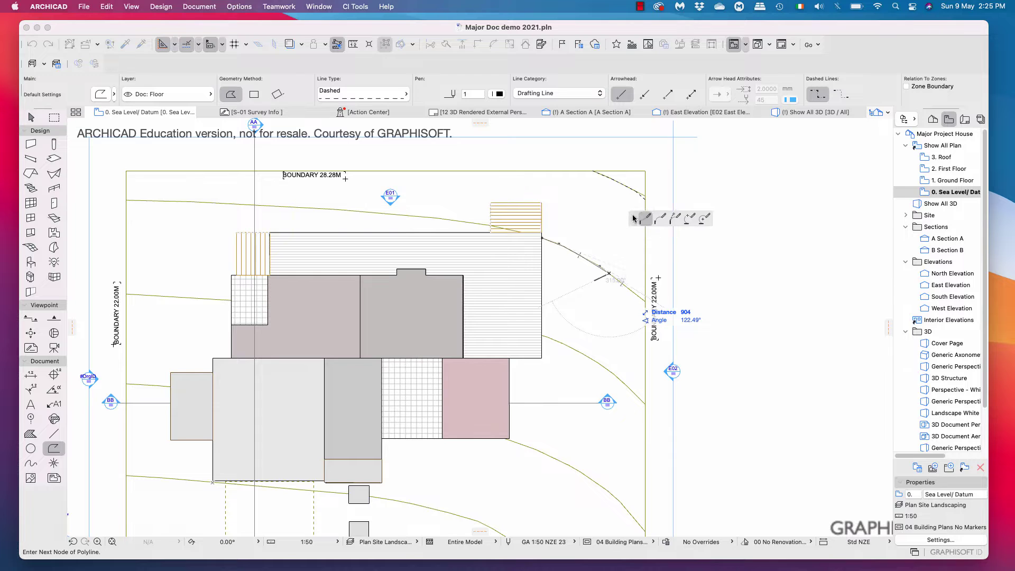
{"action": "double_click", "coordinate": [646, 298]}
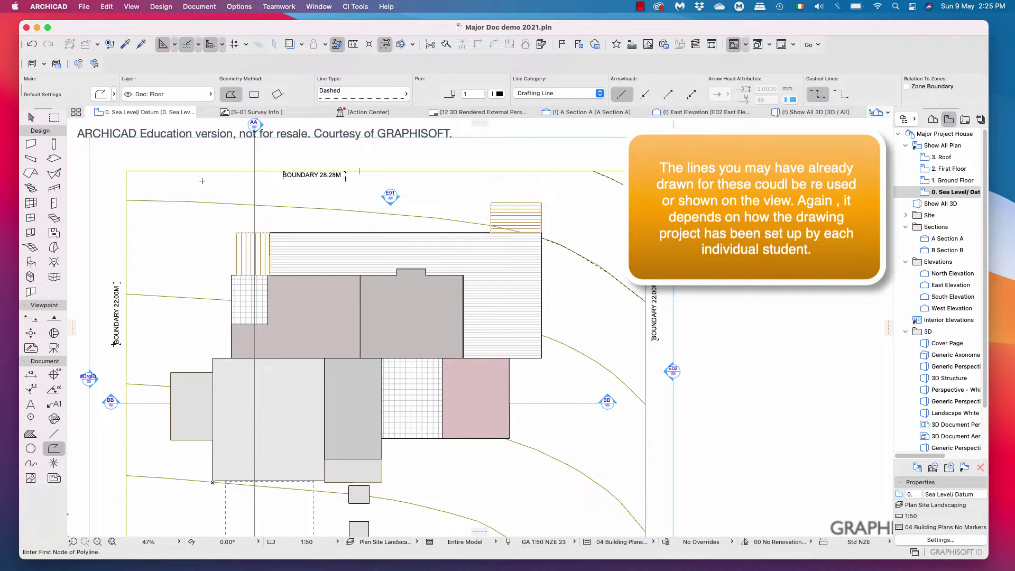
Step: Draw a solid-line rectangle from the boundary's top-left to bottom-right corner
{"action": "scroll", "coordinate": [202, 181], "scroll_direction": "down", "scroll_amount": 3}
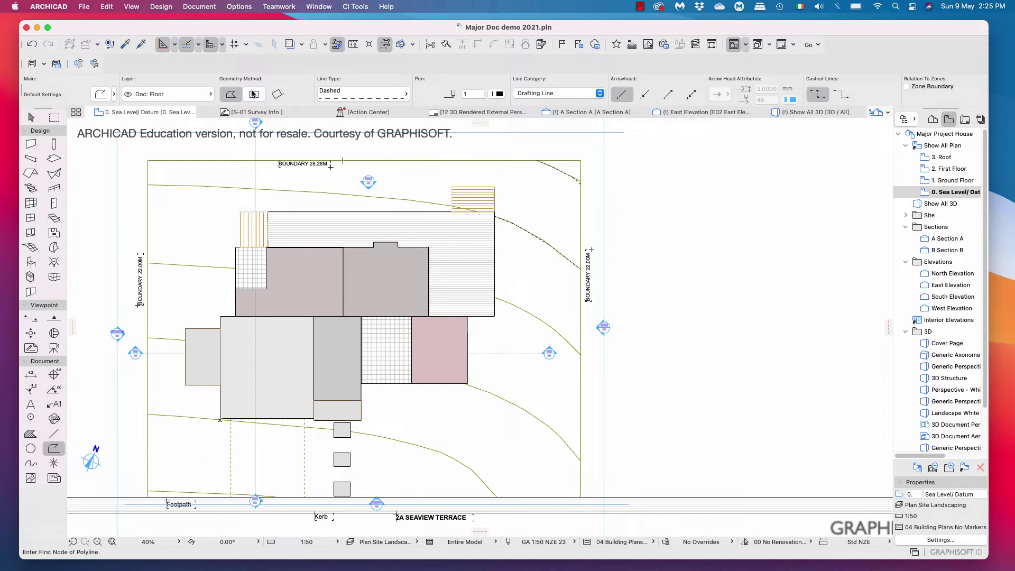
{"action": "left_click", "coordinate": [253, 94]}
{"action": "left_click", "coordinate": [381, 95]}
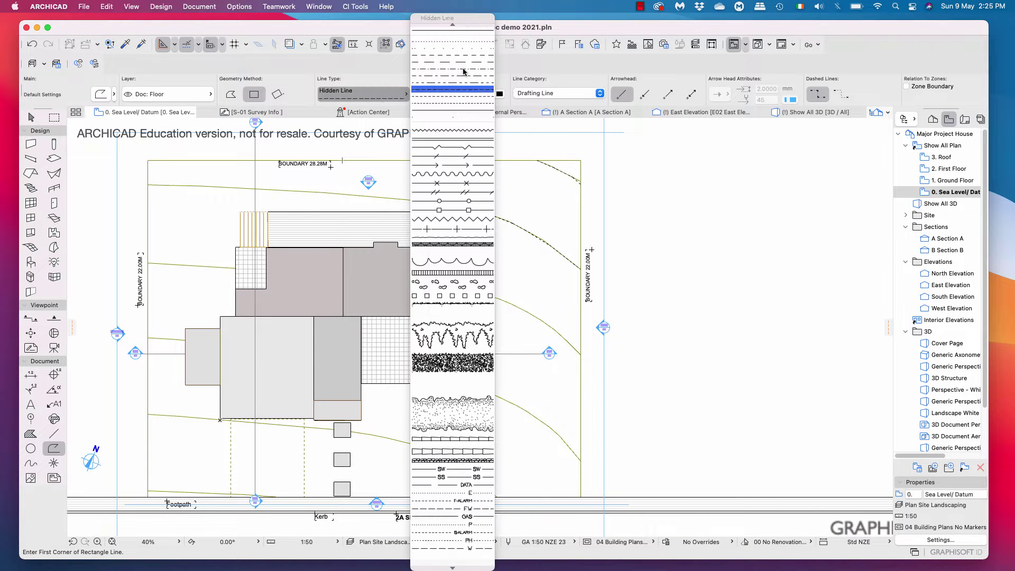
{"action": "left_click", "coordinate": [452, 32]}
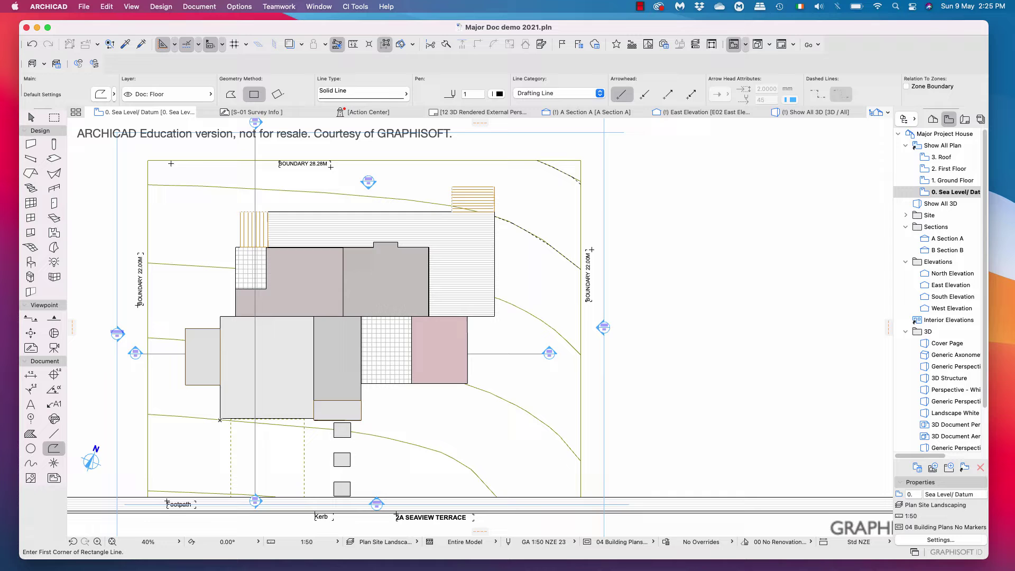
{"action": "left_click", "coordinate": [147, 160]}
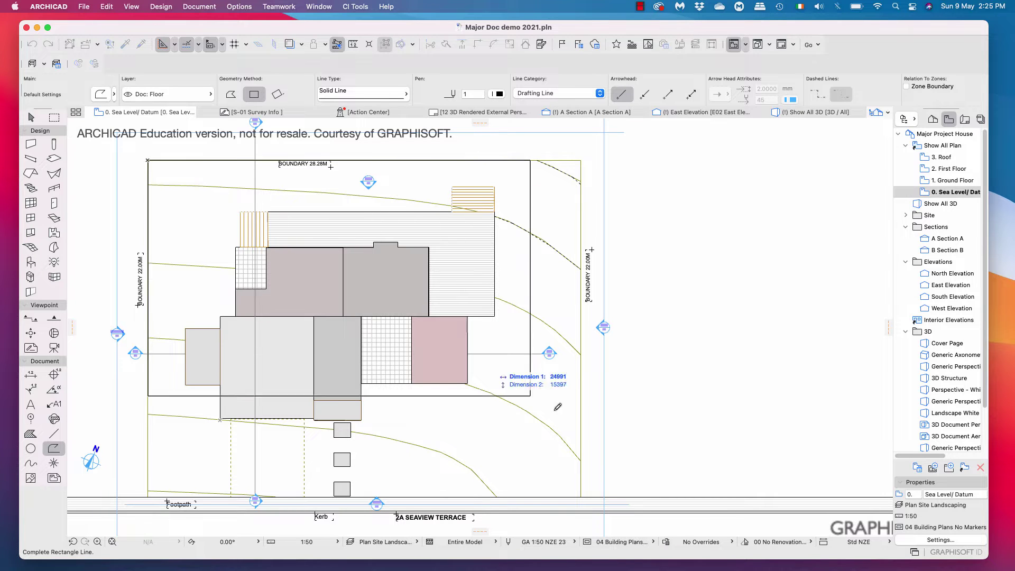
{"action": "left_click", "coordinate": [581, 495]}
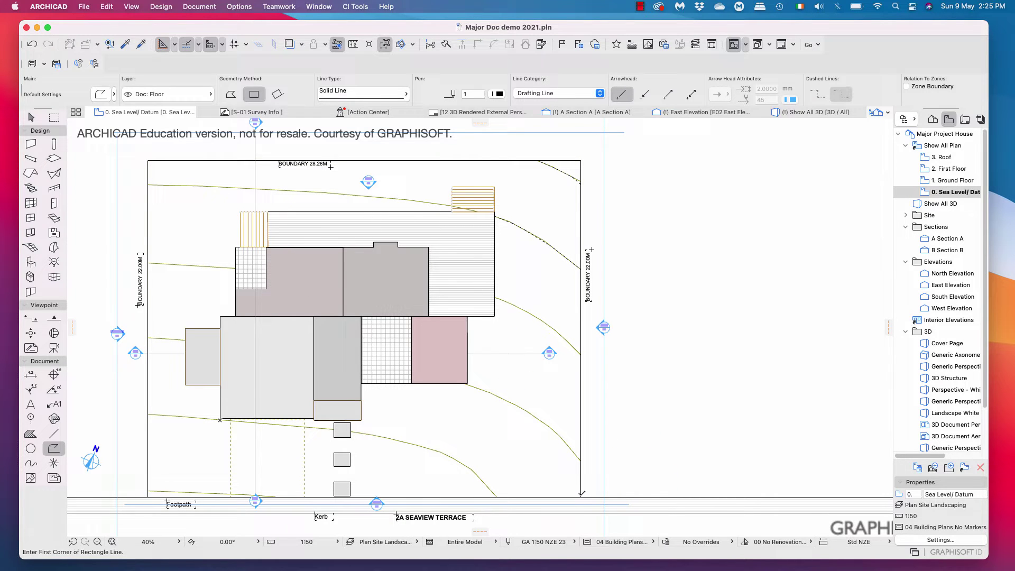
Step: Hide the site mesh's layer from its context menu with Layers > Hide Layer
{"action": "left_click", "coordinate": [539, 317], "text": "shift"}
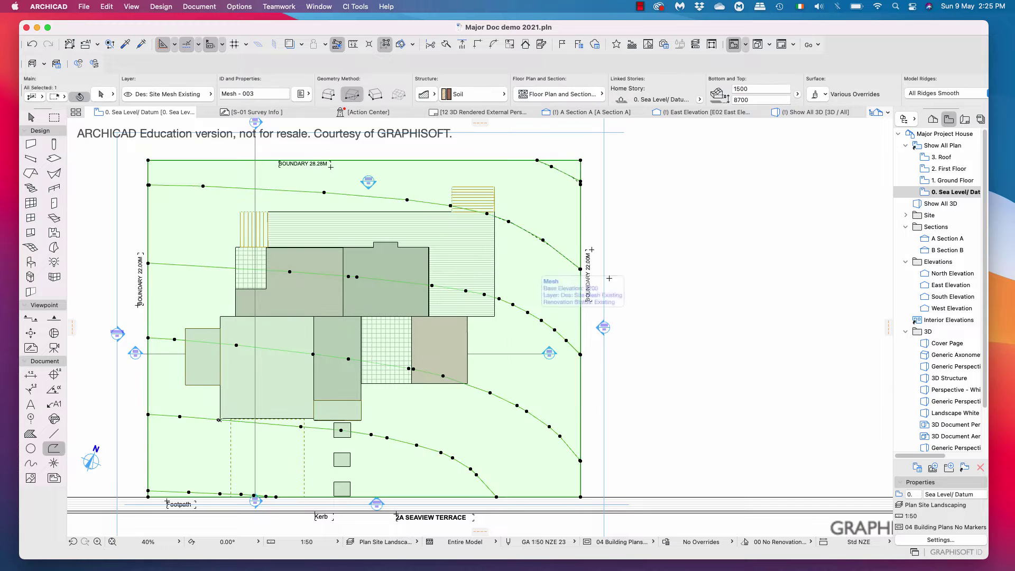
{"action": "right_click", "coordinate": [681, 217]}
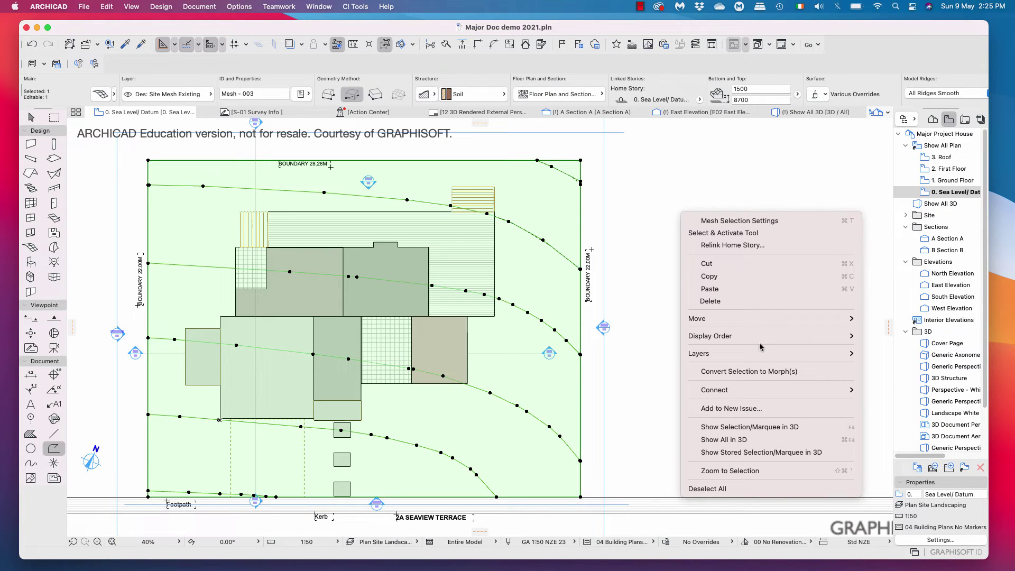
{"action": "mouse_move", "coordinate": [759, 353]}
{"action": "left_click", "coordinate": [889, 366]}
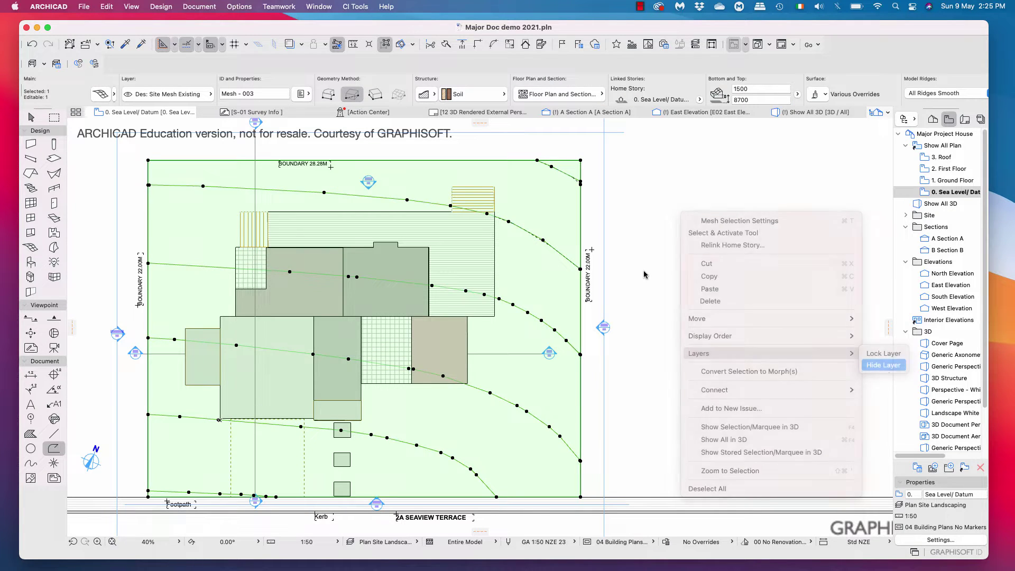
{"action": "scroll", "coordinate": [666, 356], "scroll_direction": "up", "scroll_amount": 2}
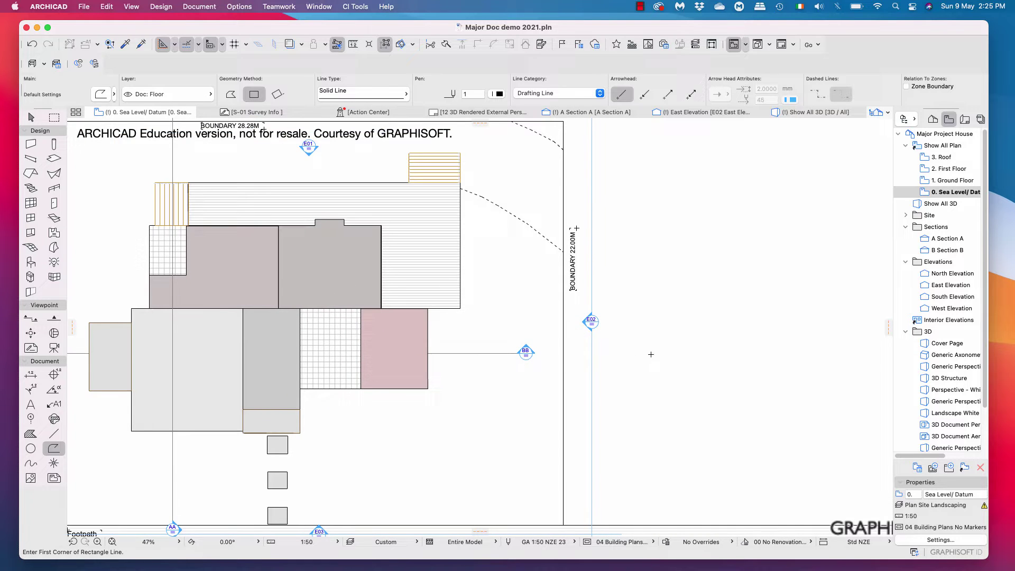
{"action": "scroll", "coordinate": [650, 352], "scroll_direction": "down", "scroll_amount": 4}
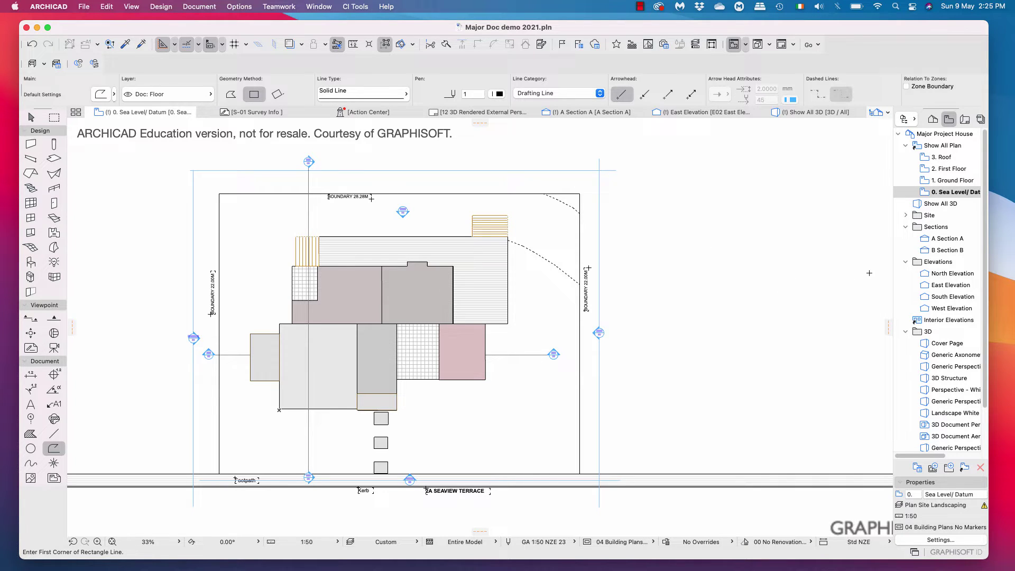
Step: Show S-01 Survey Info as trace reference, switch to the ALL layer combination, then turn Trace off
{"action": "left_click", "coordinate": [932, 120]}
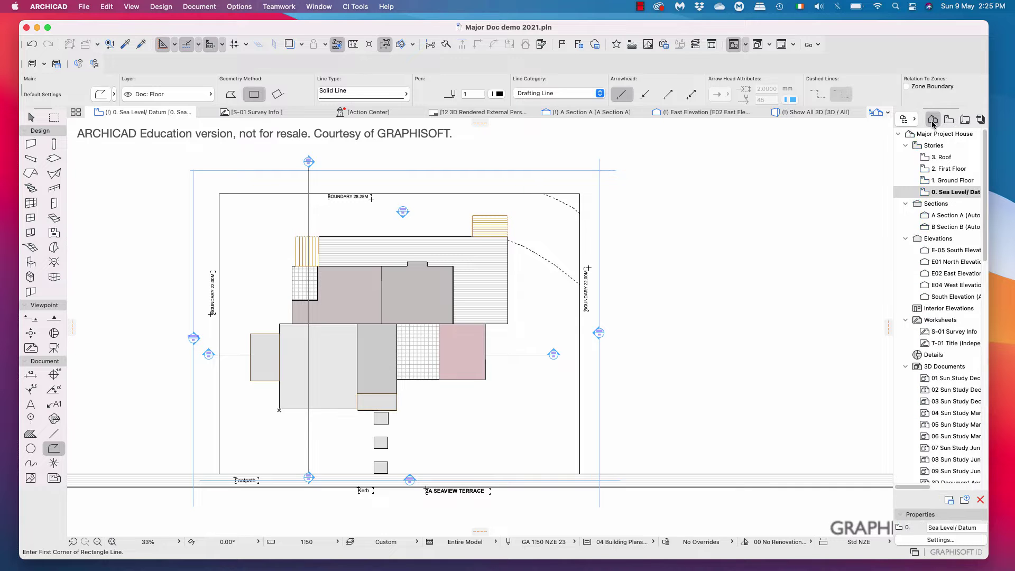
{"action": "right_click", "coordinate": [950, 332]}
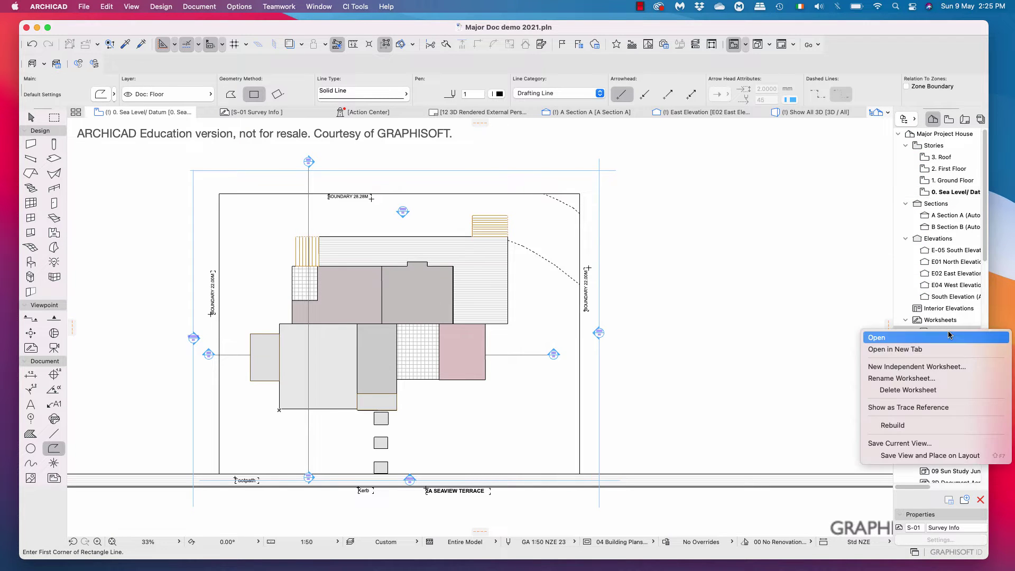
{"action": "left_click", "coordinate": [904, 412]}
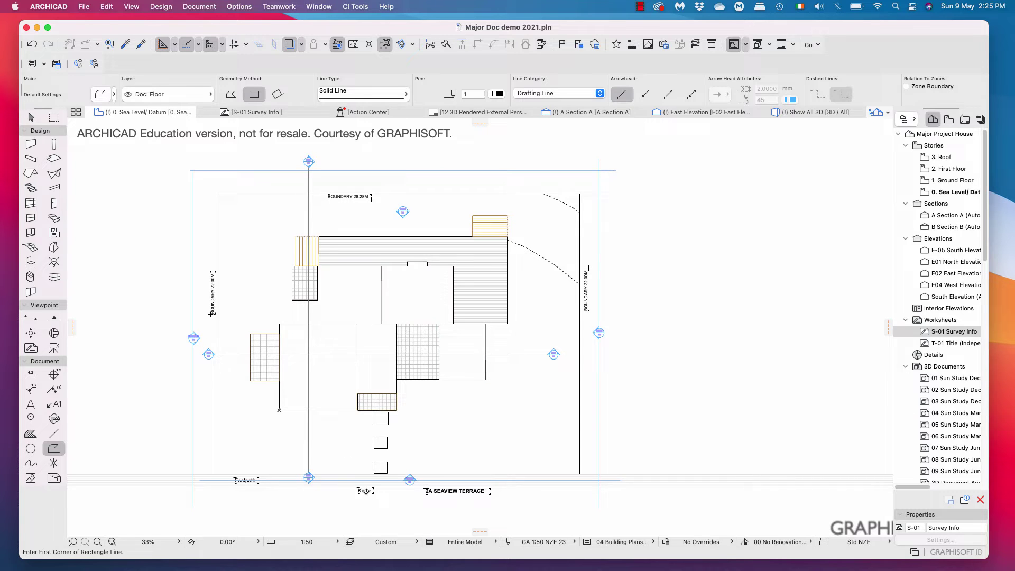
{"action": "left_click", "coordinate": [398, 544]}
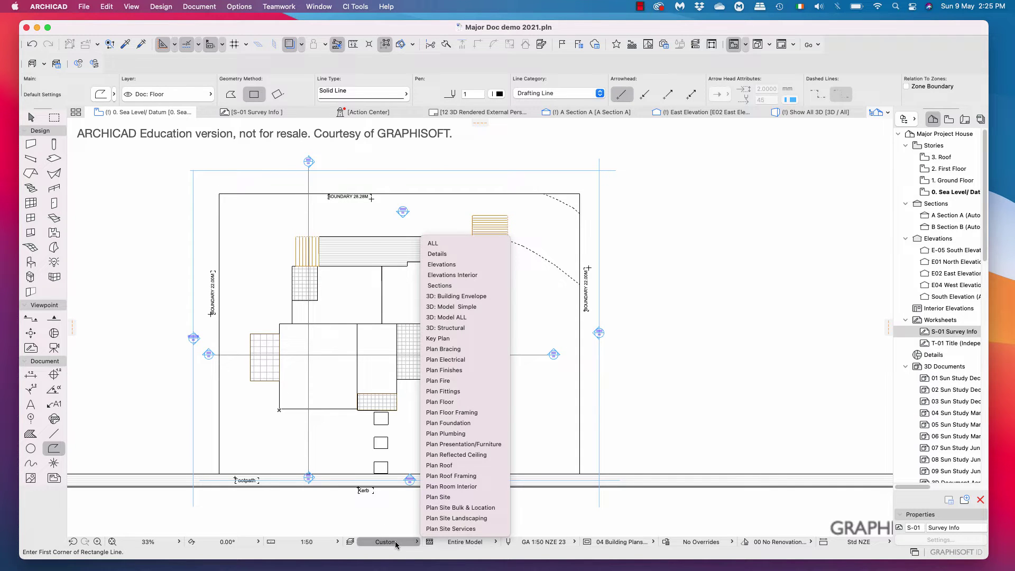
{"action": "left_click", "coordinate": [449, 244]}
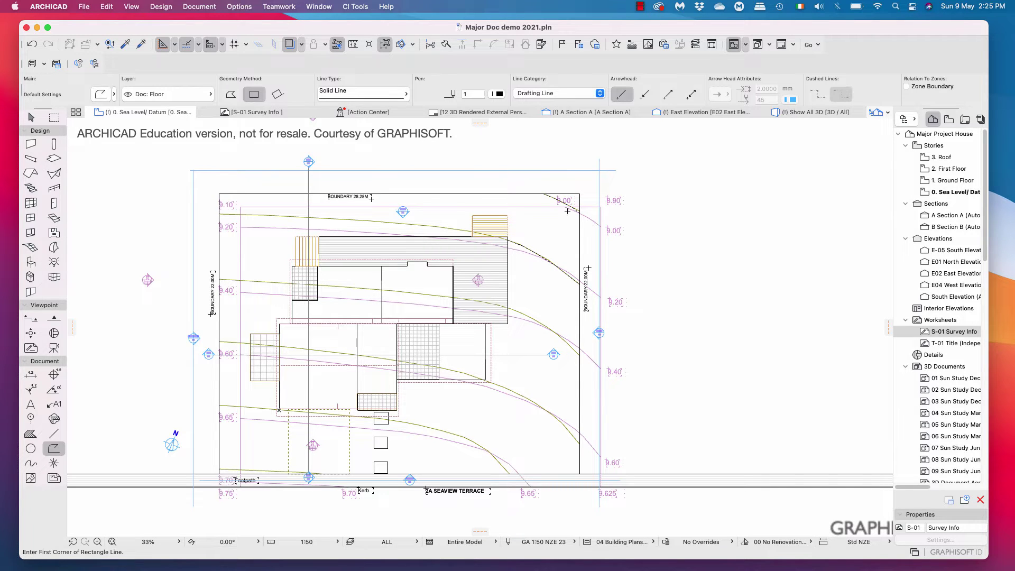
{"action": "left_click", "coordinate": [289, 44]}
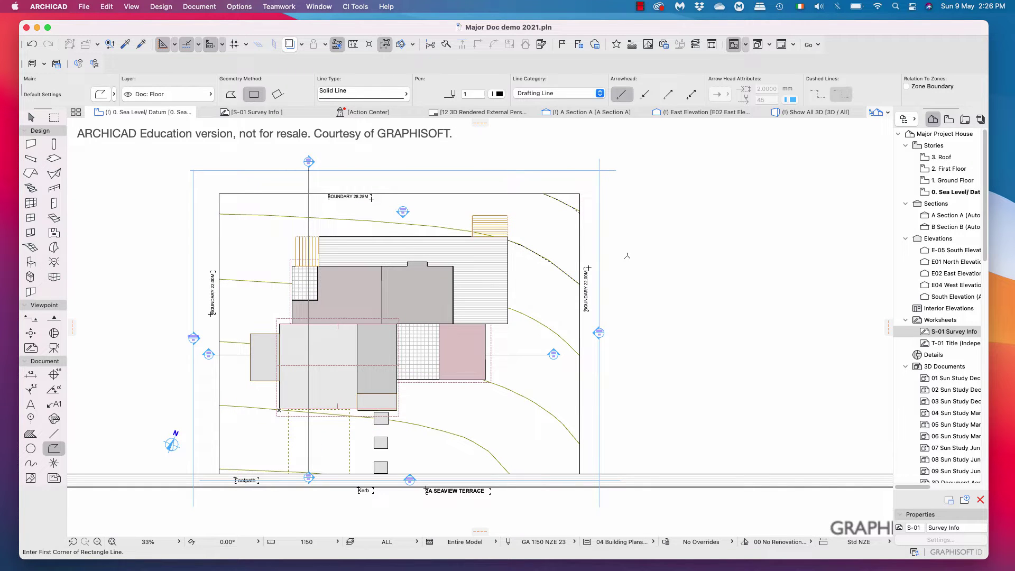
{"action": "scroll", "coordinate": [366, 289], "scroll_direction": "up", "scroll_amount": 3}
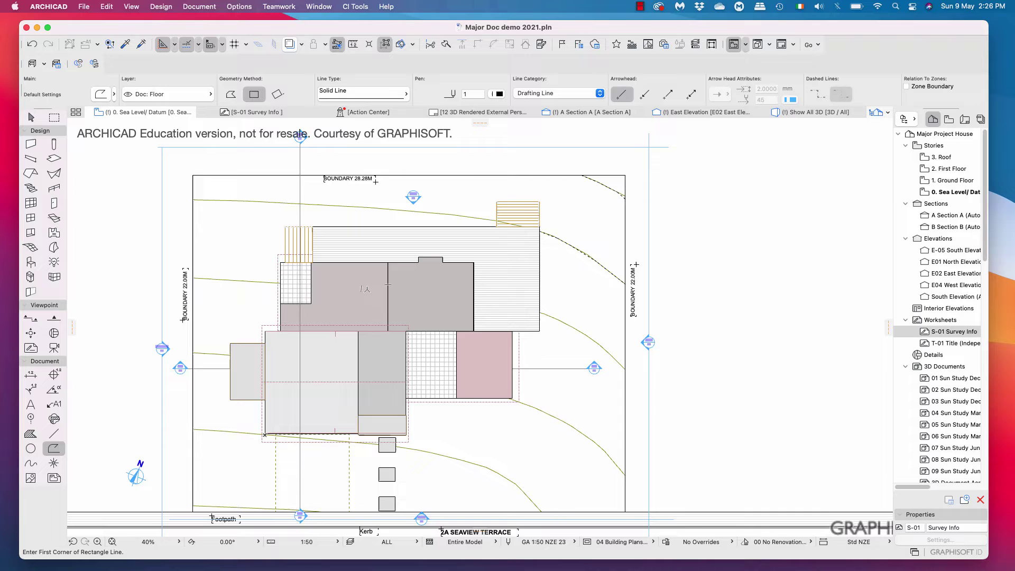
{"action": "scroll", "coordinate": [366, 290], "scroll_direction": "up", "scroll_amount": 3}
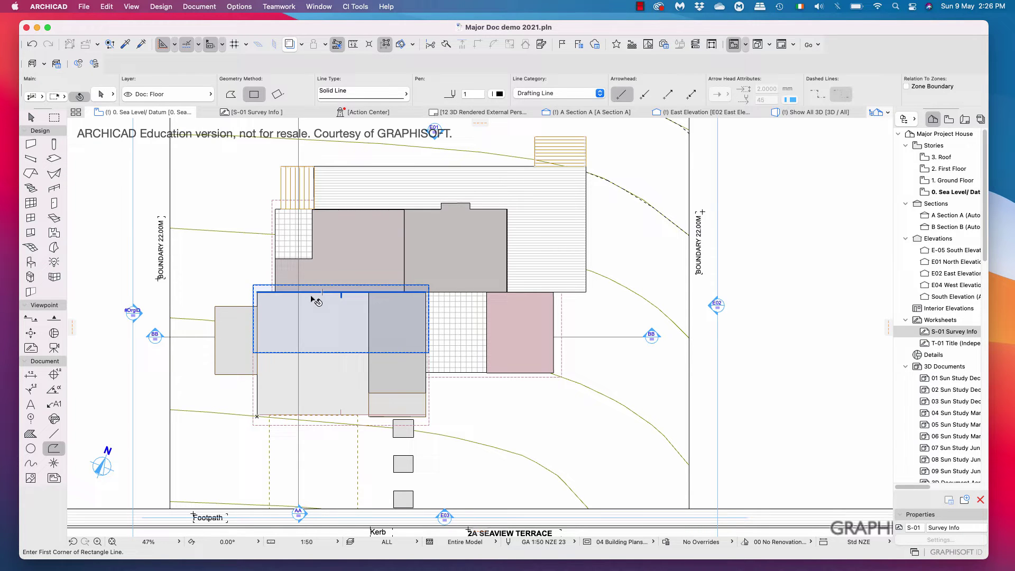
{"action": "key", "text": "shift"}
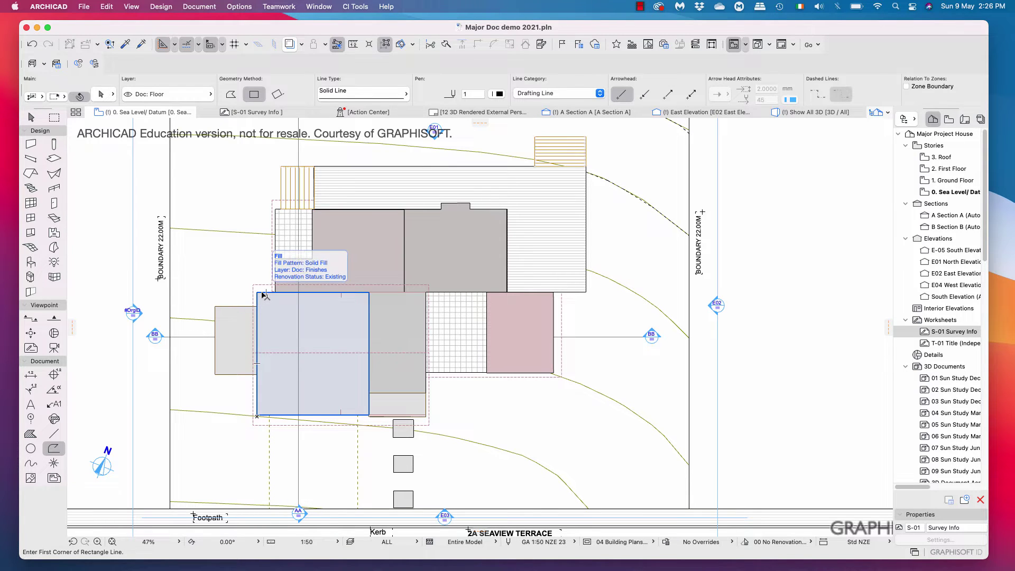
Step: Select all slabs on the site plan and delete them
{"action": "left_click", "coordinate": [53, 158]}
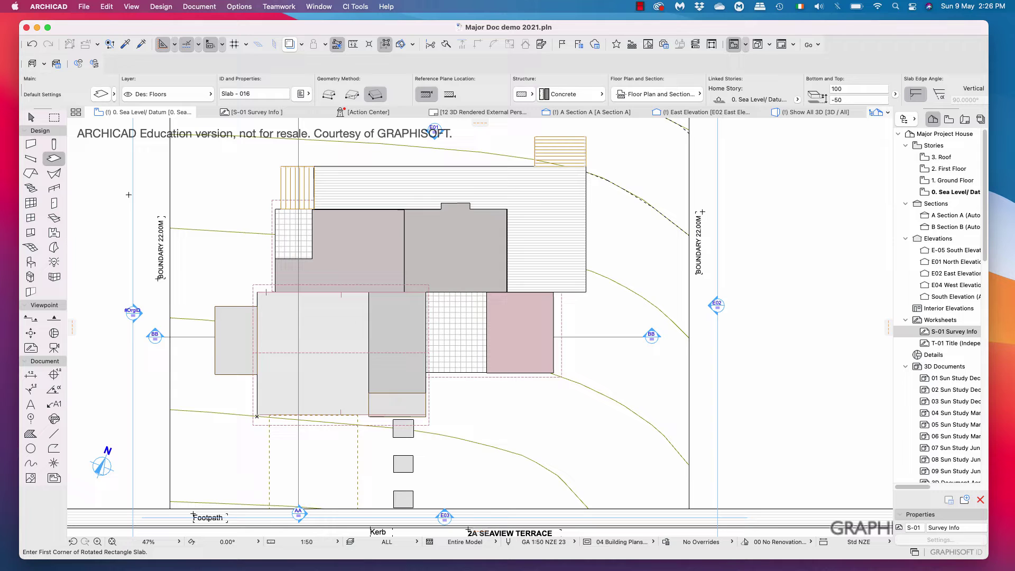
{"action": "left_click", "coordinate": [111, 7]}
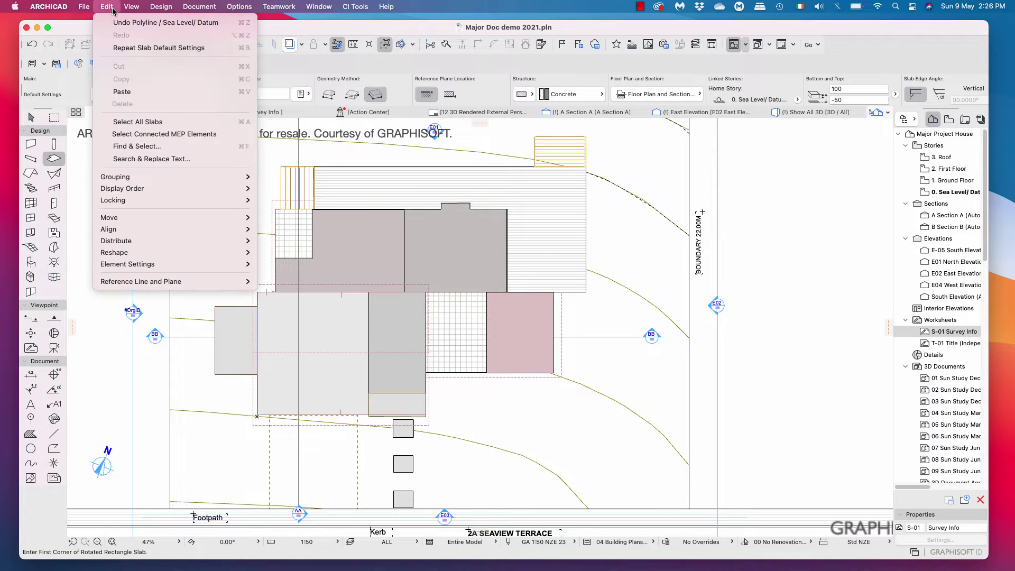
{"action": "left_click", "coordinate": [130, 122]}
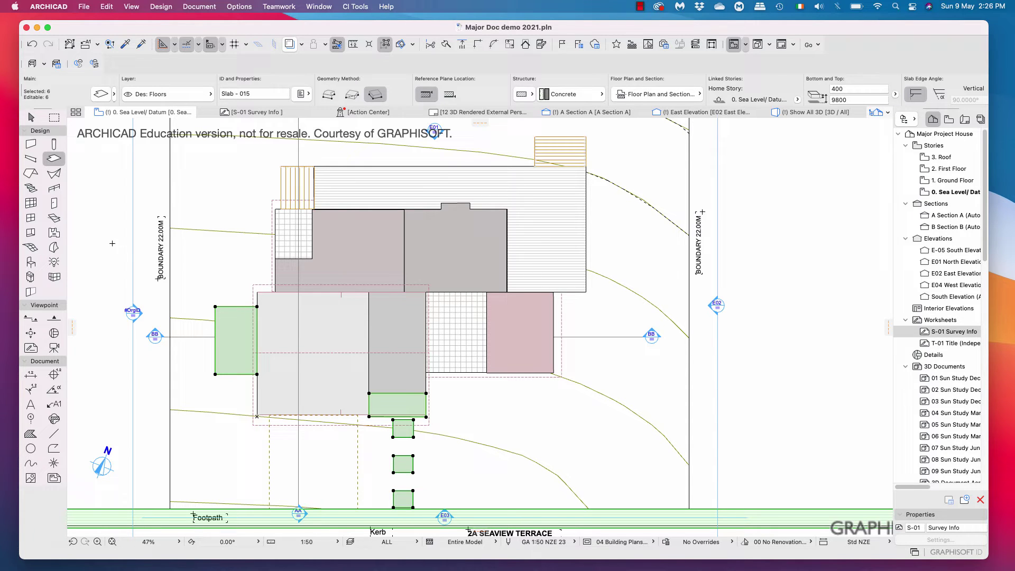
{"action": "key", "text": "Delete"}
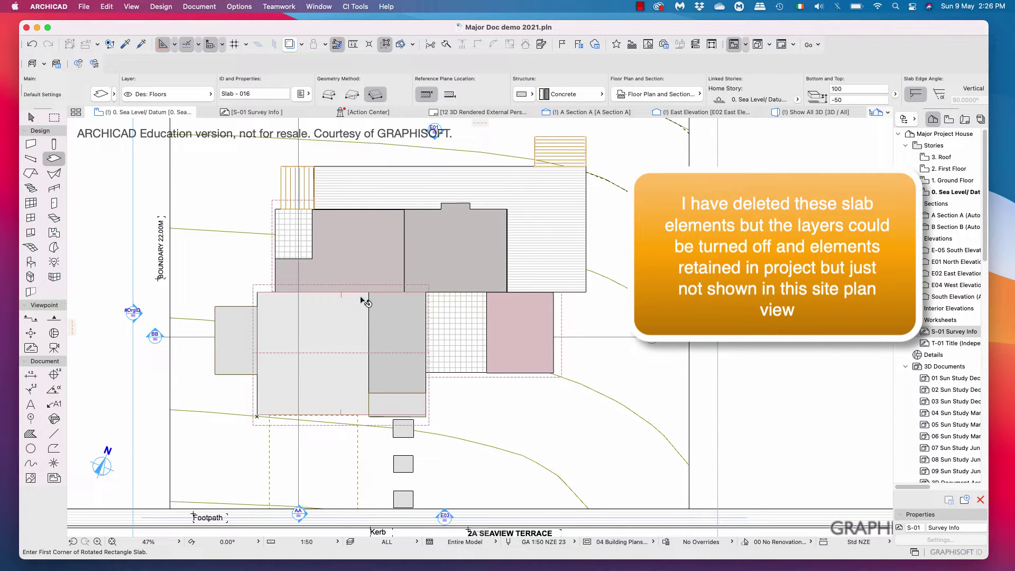
{"action": "key", "text": "shift"}
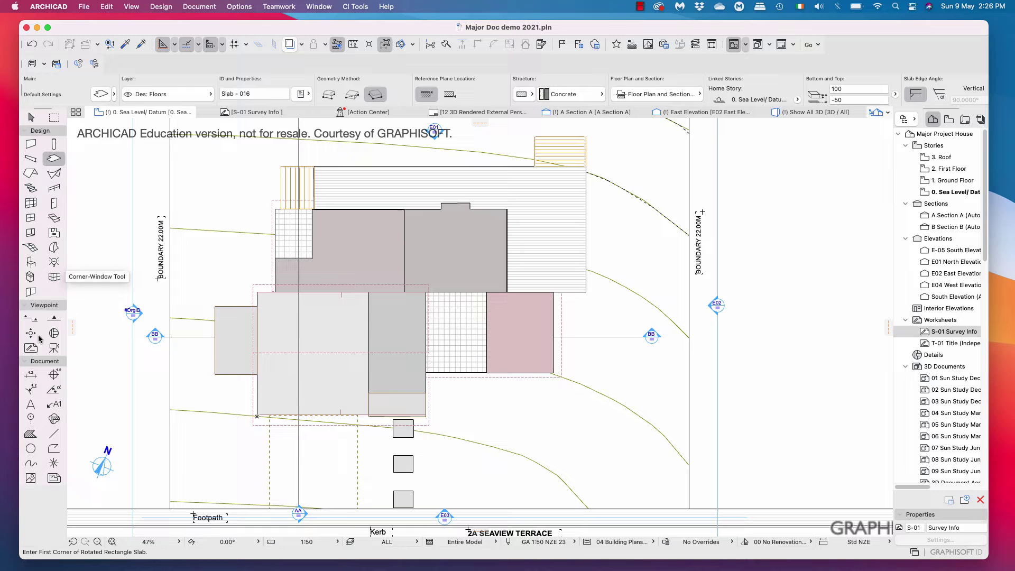
Step: Delete all fills except the large top hatched fill, together with the small left slab
{"action": "left_click", "coordinate": [32, 433]}
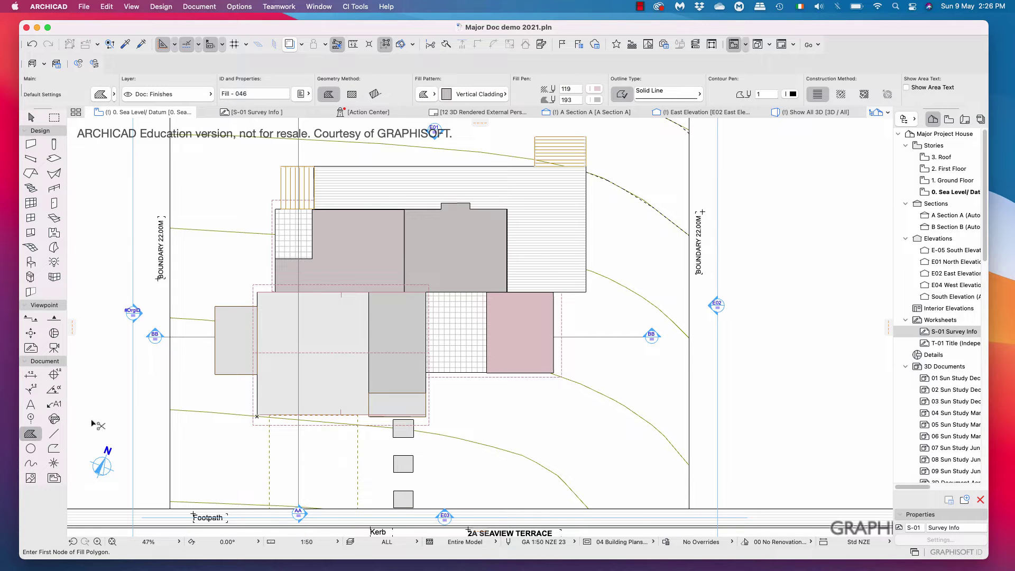
{"action": "key", "text": "super+a"}
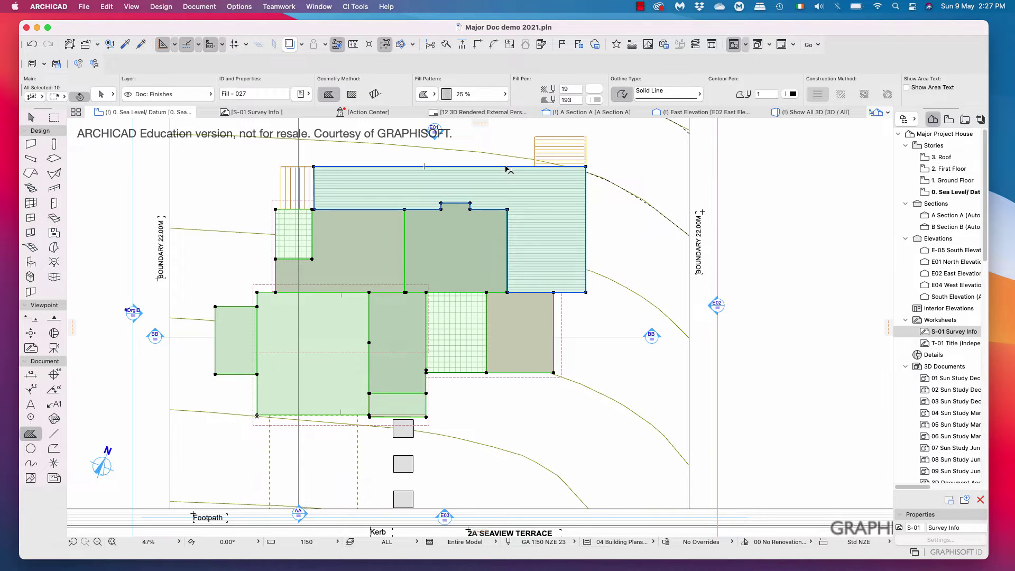
{"action": "left_click", "coordinate": [508, 227], "text": "shift"}
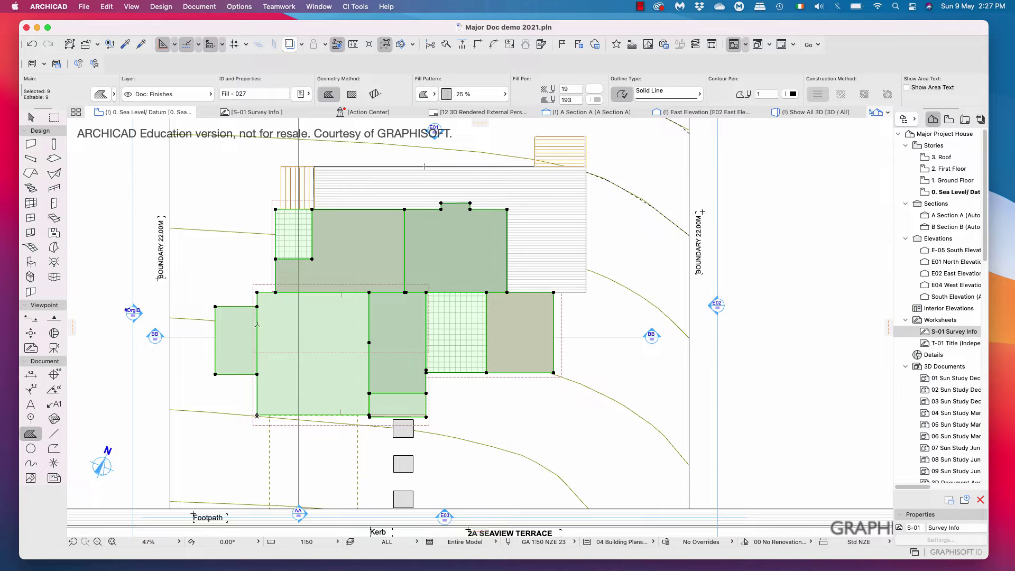
{"action": "left_click", "coordinate": [233, 312]}
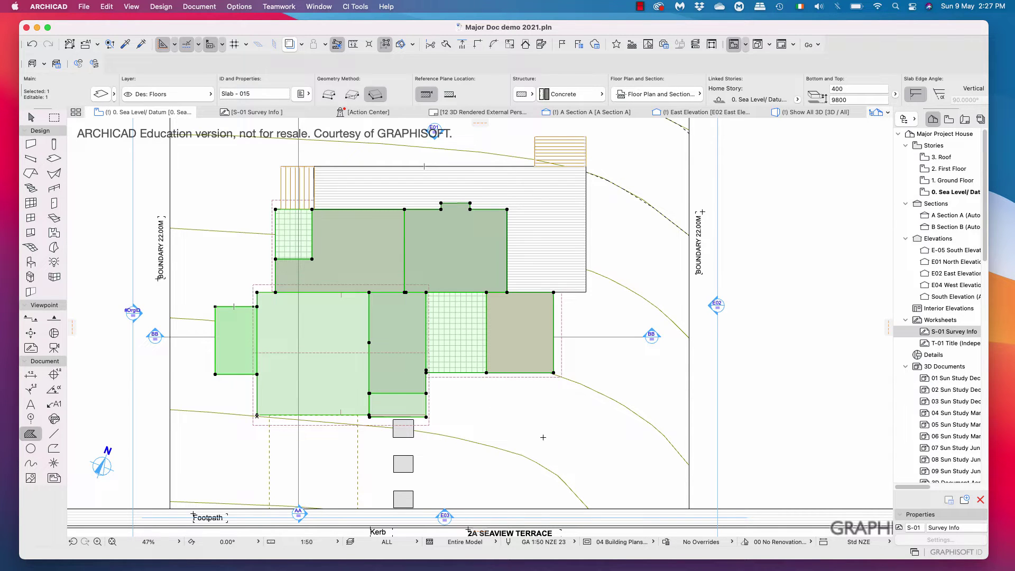
{"action": "key", "text": "Delete"}
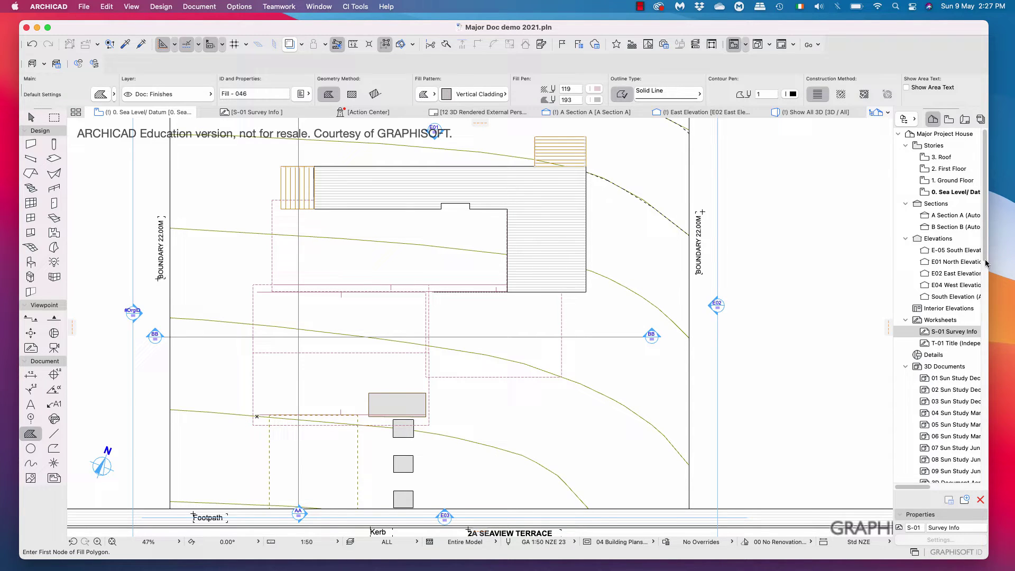
Step: Show 1. Ground Floor from the View Map as a trace reference and zoom in
{"action": "left_click", "coordinate": [949, 119]}
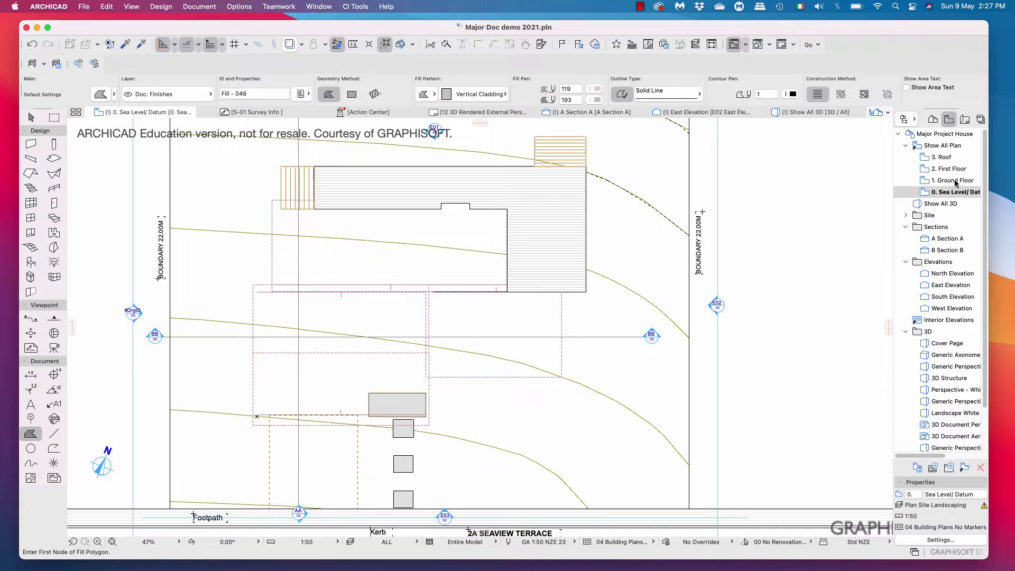
{"action": "right_click", "coordinate": [956, 183]}
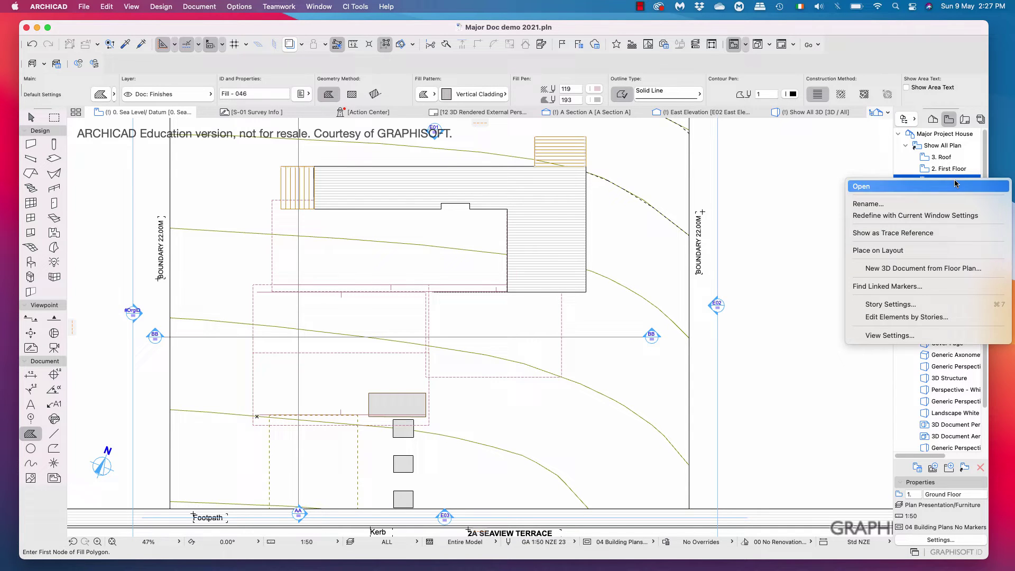
{"action": "left_click", "coordinate": [931, 234]}
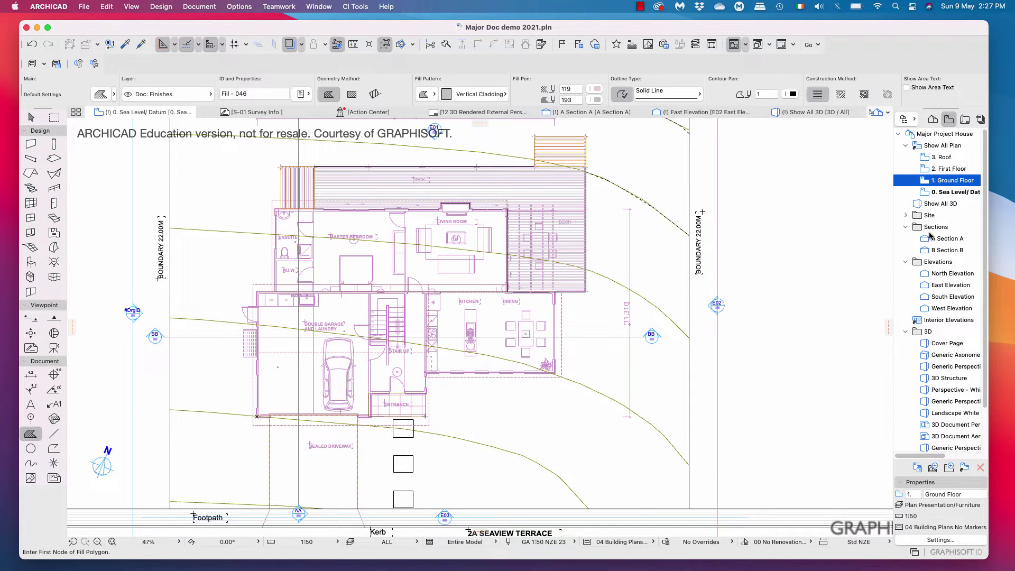
{"action": "scroll", "coordinate": [231, 401], "scroll_direction": "up", "scroll_amount": 6}
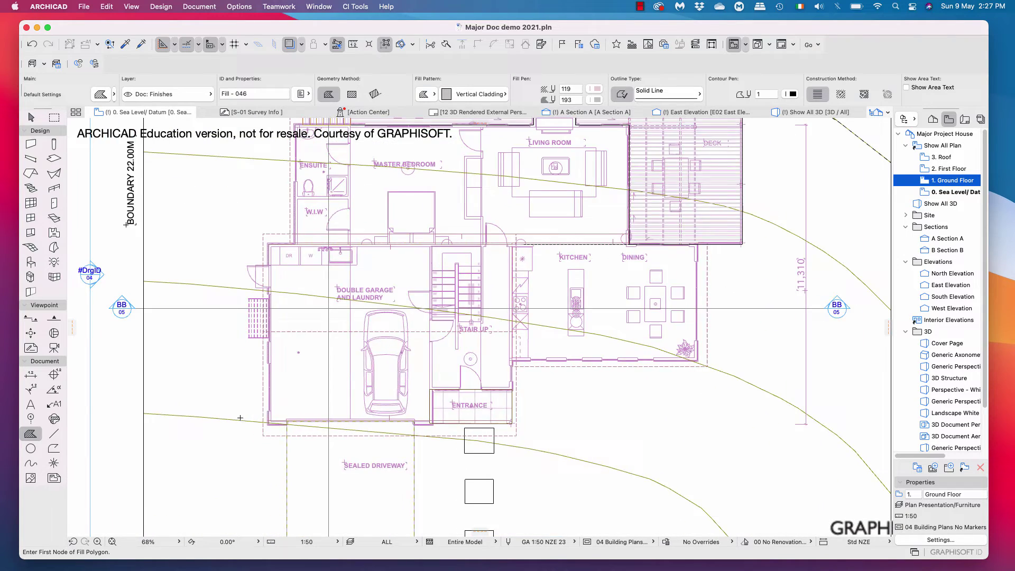
{"action": "scroll", "coordinate": [264, 412], "scroll_direction": "up", "scroll_amount": 2}
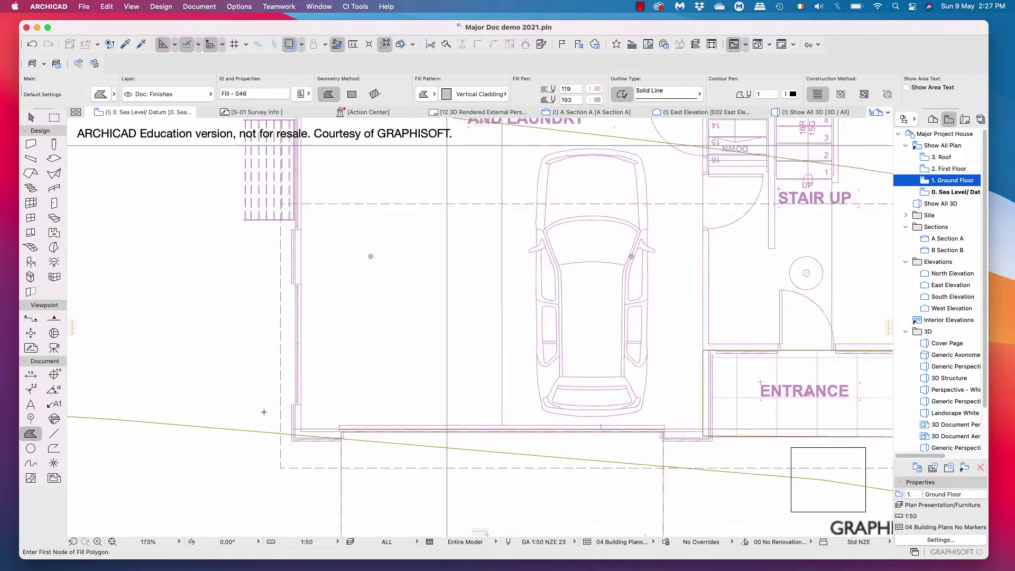
{"action": "scroll", "coordinate": [322, 434], "scroll_direction": "up", "scroll_amount": 3}
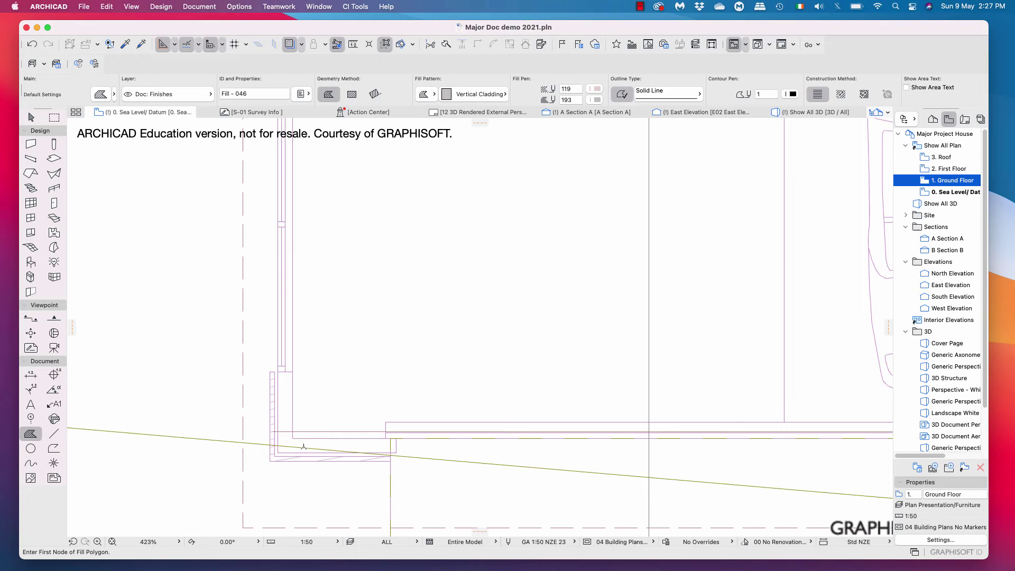
Step: Set the Polyline tool's default pen to 187 in its Default Settings
{"action": "left_click", "coordinate": [55, 450]}
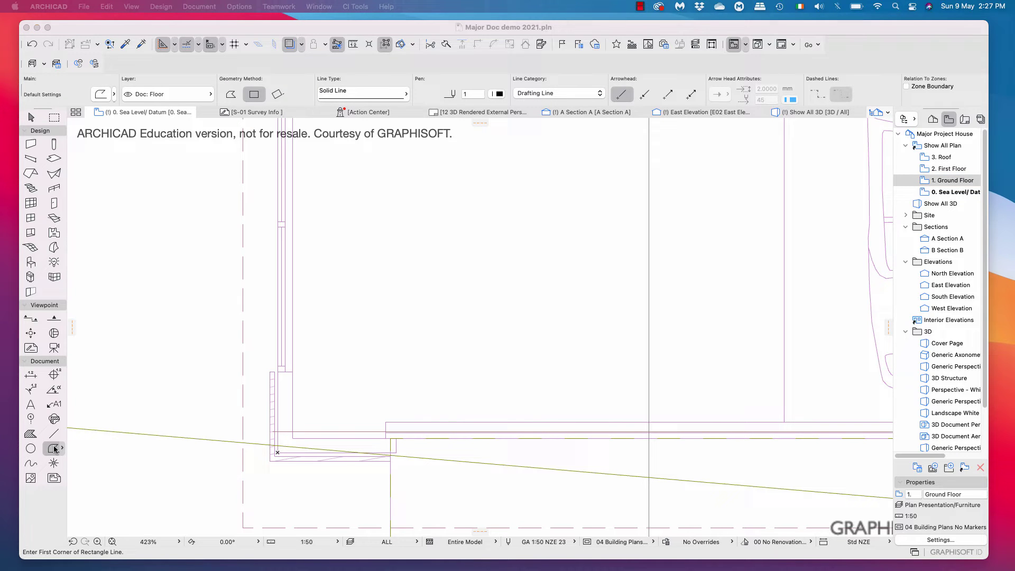
{"action": "key", "text": "super+t"}
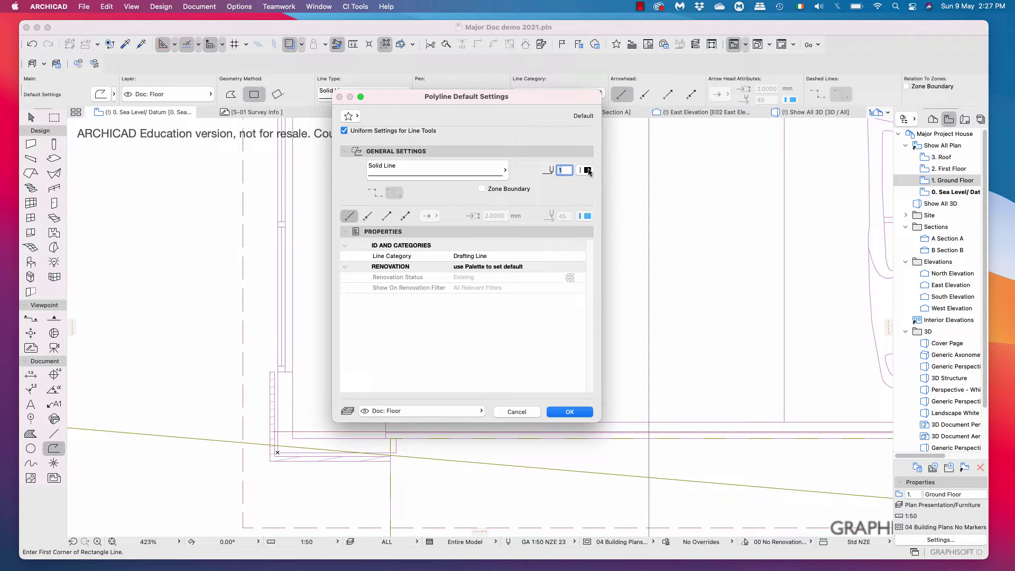
{"action": "left_click", "coordinate": [588, 170]}
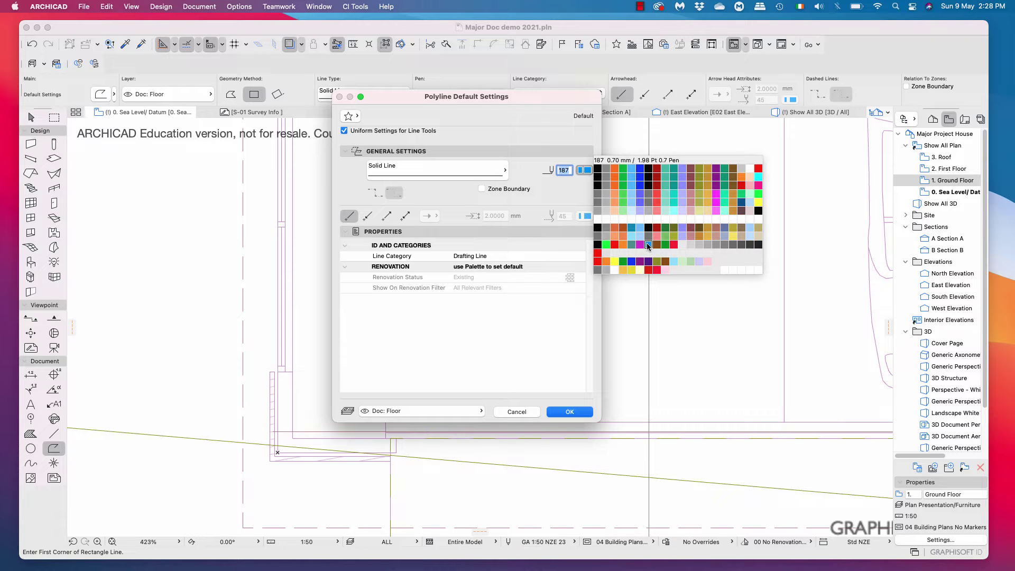
{"action": "left_click", "coordinate": [647, 244]}
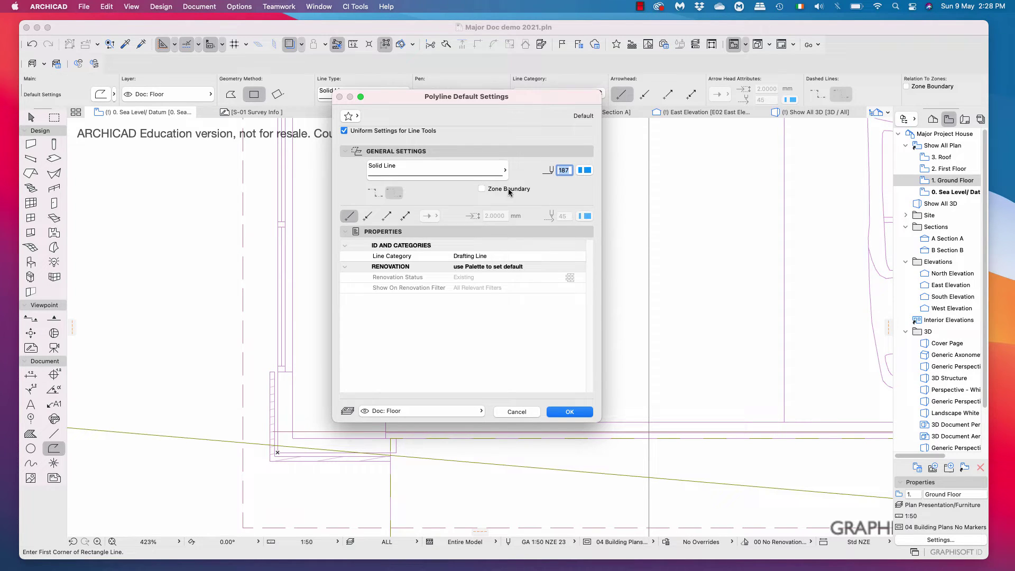
{"action": "left_click", "coordinate": [568, 416]}
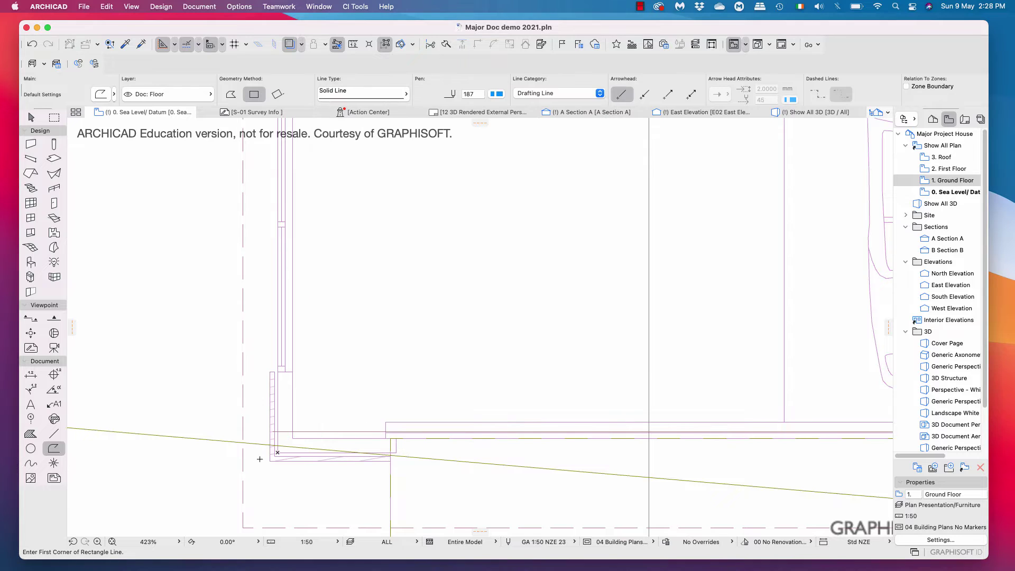
Step: Start a multi-segment polyline at the garage wall corner and place nodes at the wall corners
{"action": "left_click", "coordinate": [278, 453]}
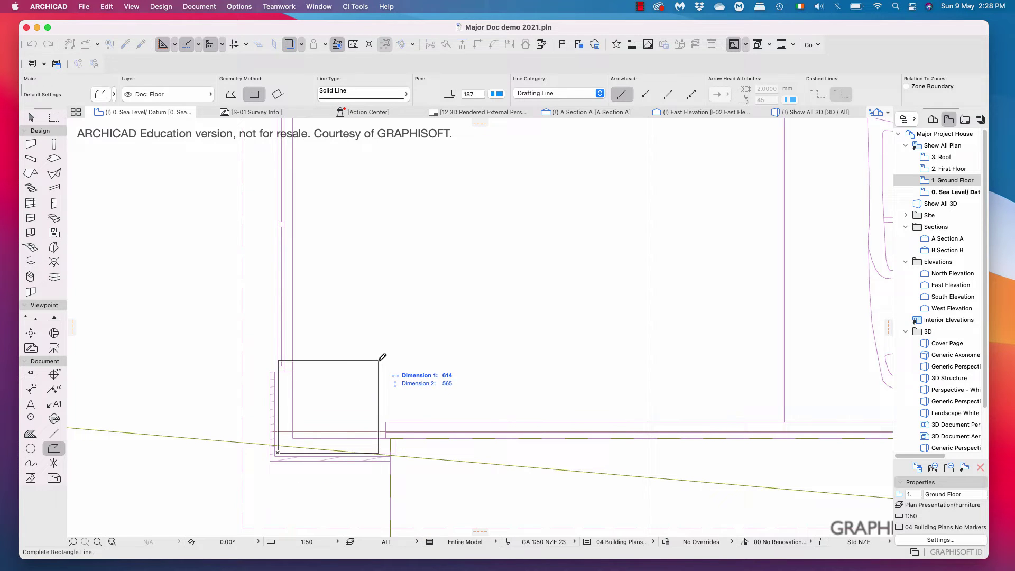
{"action": "left_click", "coordinate": [230, 94]}
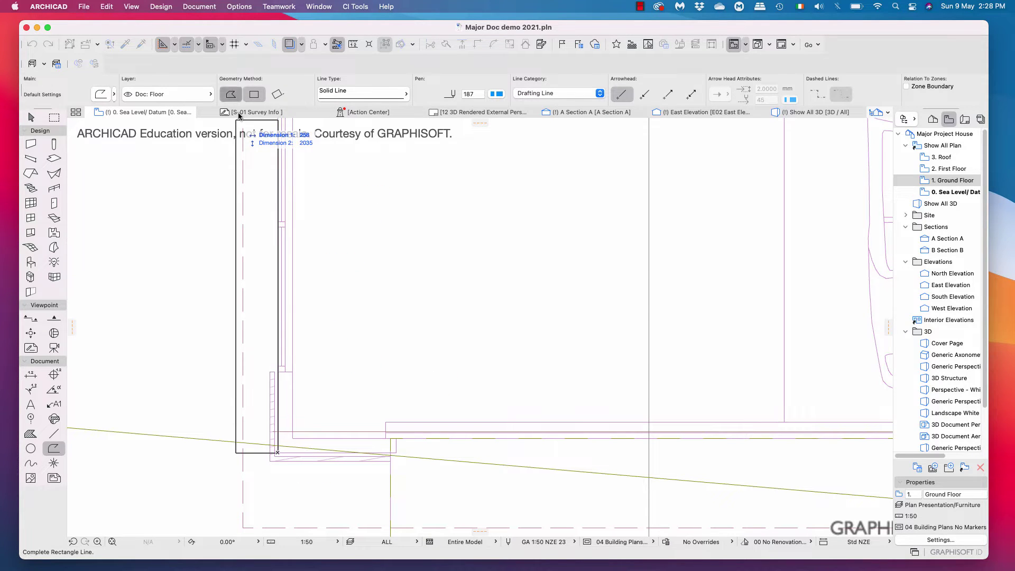
{"action": "scroll", "coordinate": [408, 231], "scroll_direction": "up", "scroll_amount": 3}
{"action": "scroll", "coordinate": [409, 231], "scroll_direction": "down", "scroll_amount": 3}
{"action": "scroll", "coordinate": [407, 229], "scroll_direction": "right", "scroll_amount": 5}
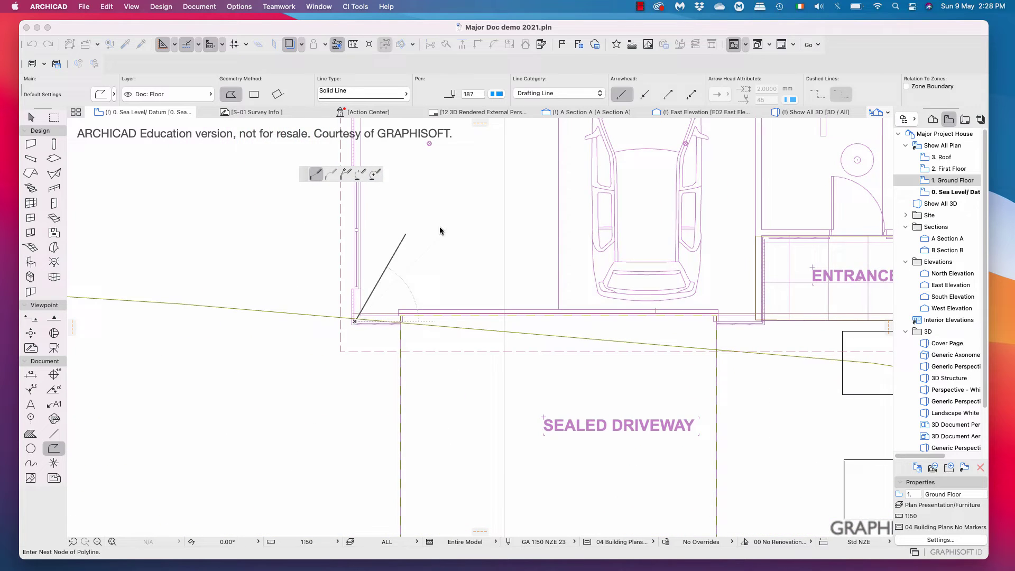
{"action": "scroll", "coordinate": [437, 229], "scroll_direction": "up", "scroll_amount": 2}
{"action": "scroll", "coordinate": [403, 281], "scroll_direction": "up", "scroll_amount": 2}
{"action": "scroll", "coordinate": [432, 308], "scroll_direction": "up", "scroll_amount": 6}
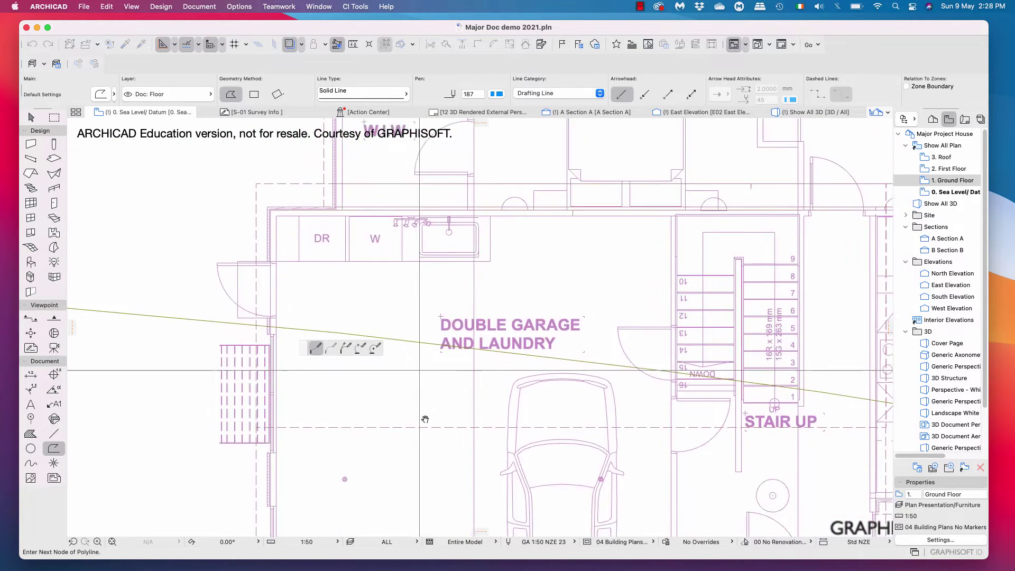
{"action": "scroll", "coordinate": [402, 402], "scroll_direction": "right", "scroll_amount": 2}
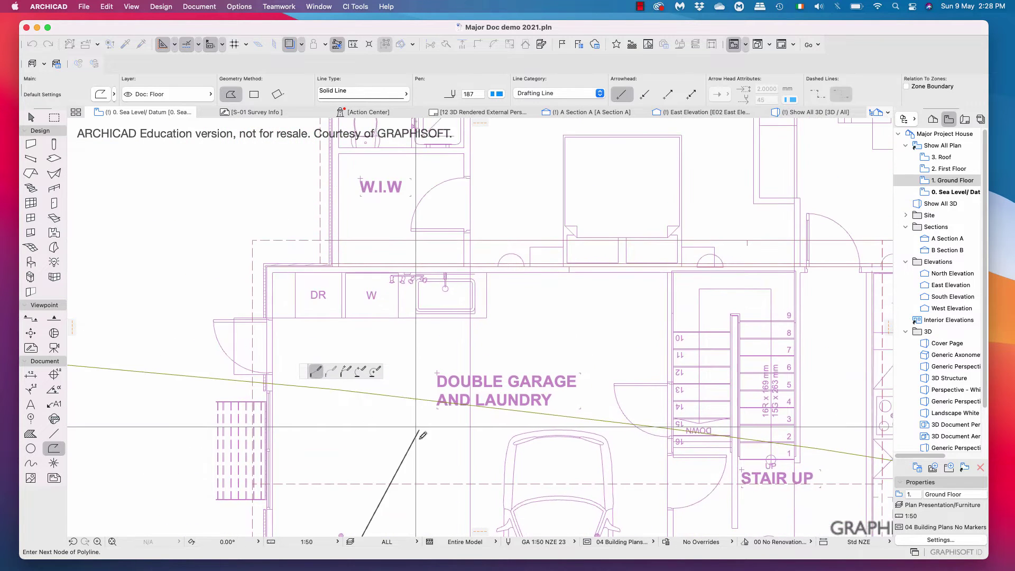
{"action": "left_click", "coordinate": [266, 266]}
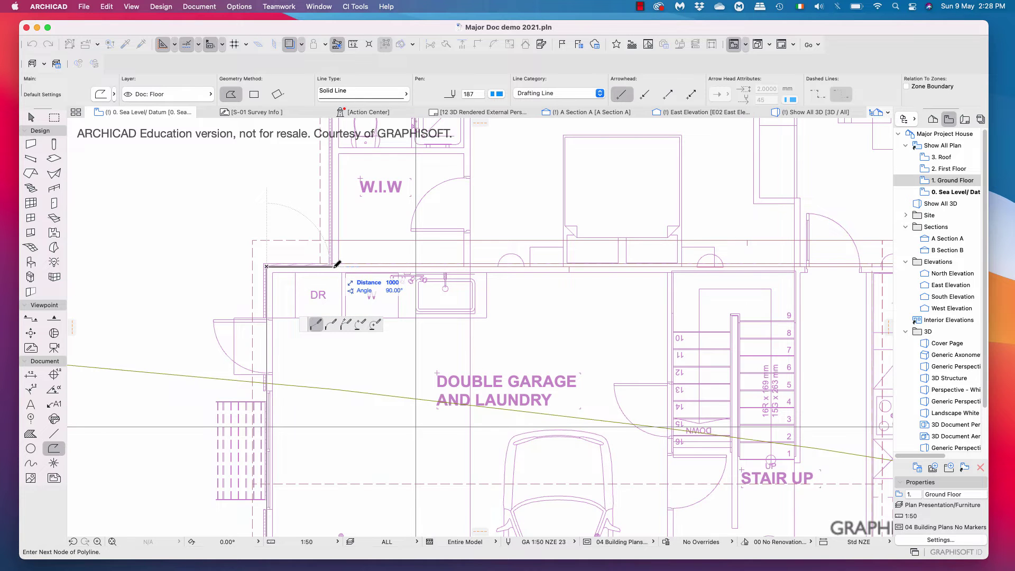
{"action": "scroll", "coordinate": [328, 260], "scroll_direction": "down", "scroll_amount": 5}
{"action": "scroll", "coordinate": [337, 264], "scroll_direction": "up", "scroll_amount": 4}
{"action": "scroll", "coordinate": [336, 264], "scroll_direction": "up", "scroll_amount": 6}
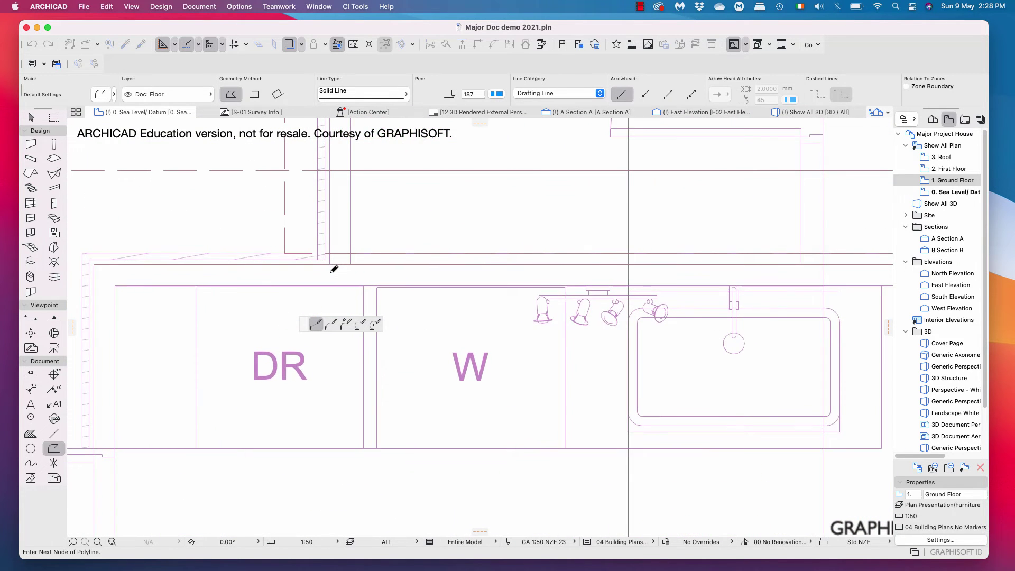
{"action": "left_click", "coordinate": [330, 264]}
Step: Continue the polyline along the deck wall, up the deck edge, across its top and back down
{"action": "scroll", "coordinate": [483, 276], "scroll_direction": "up", "scroll_amount": 3}
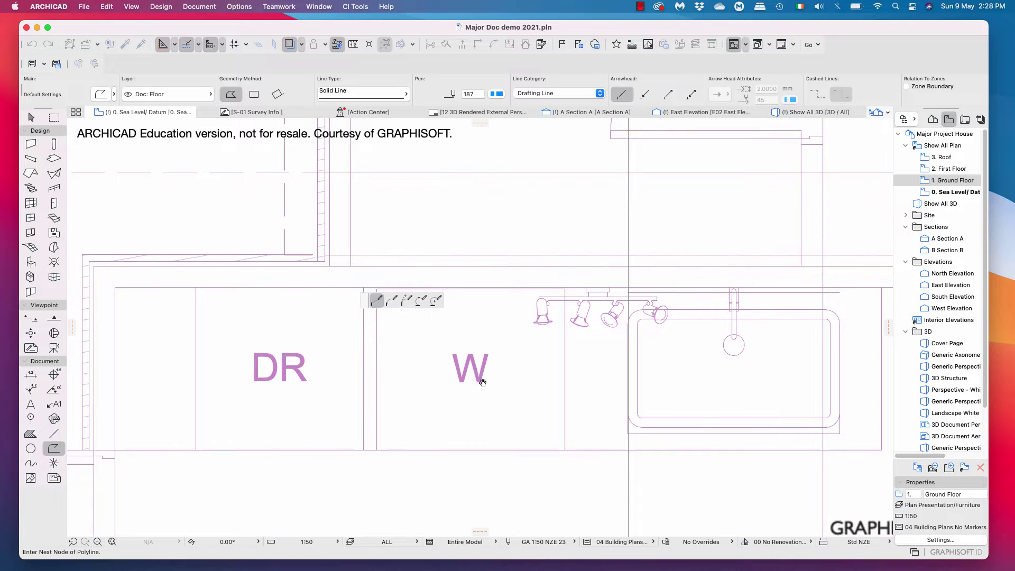
{"action": "scroll", "coordinate": [469, 250], "scroll_direction": "down", "scroll_amount": 4}
{"action": "scroll", "coordinate": [476, 272], "scroll_direction": "down", "scroll_amount": 5}
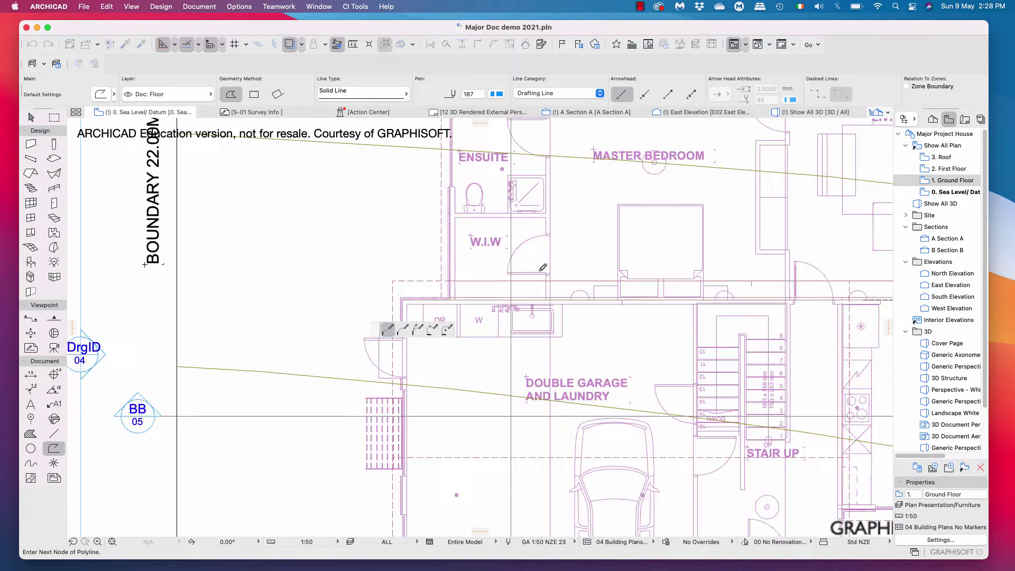
{"action": "scroll", "coordinate": [418, 275], "scroll_direction": "down", "scroll_amount": 5}
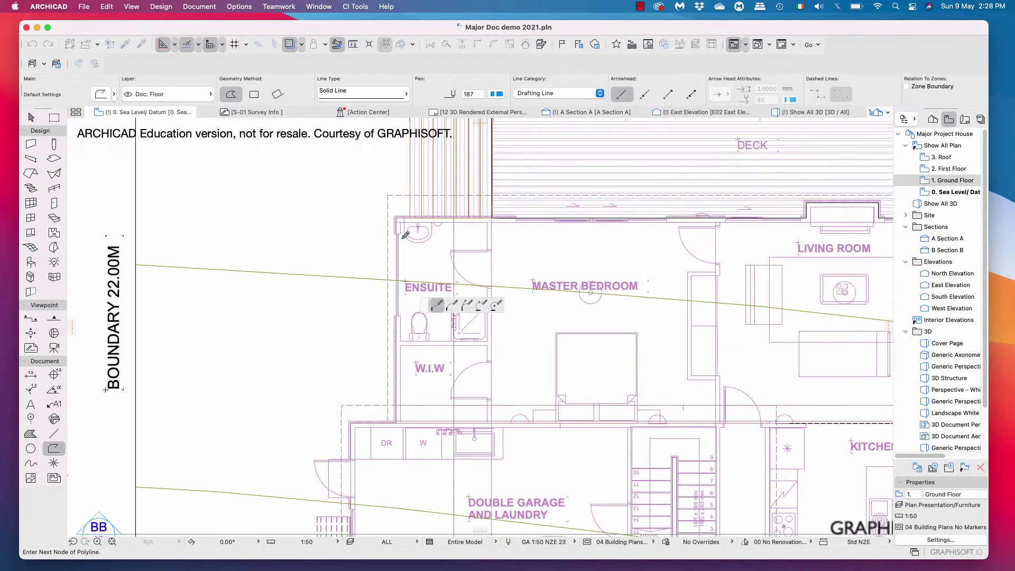
{"action": "scroll", "coordinate": [405, 233], "scroll_direction": "up", "scroll_amount": 6}
{"action": "scroll", "coordinate": [405, 232], "scroll_direction": "up", "scroll_amount": 3}
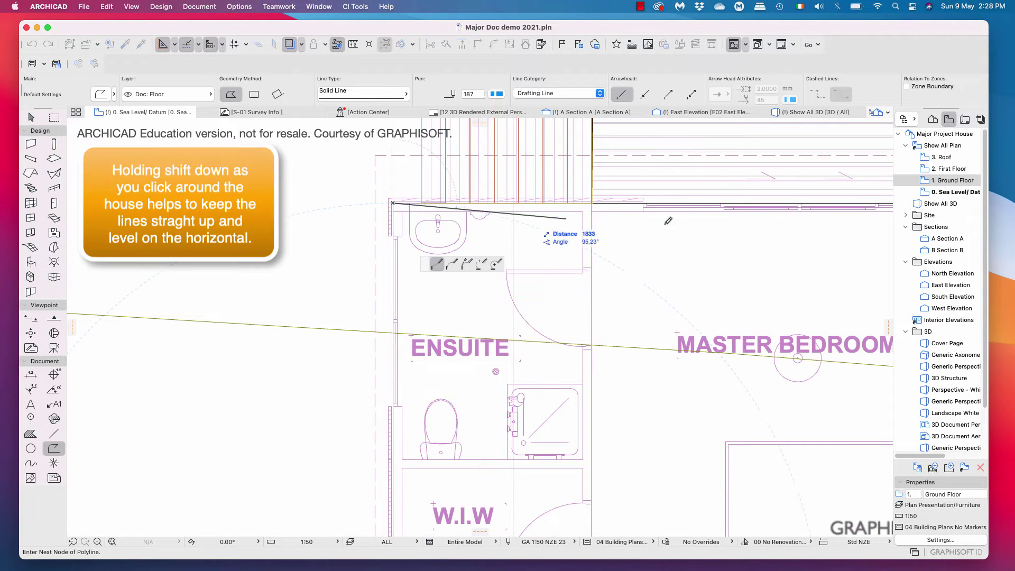
{"action": "scroll", "coordinate": [470, 283], "scroll_direction": "right", "scroll_amount": 10}
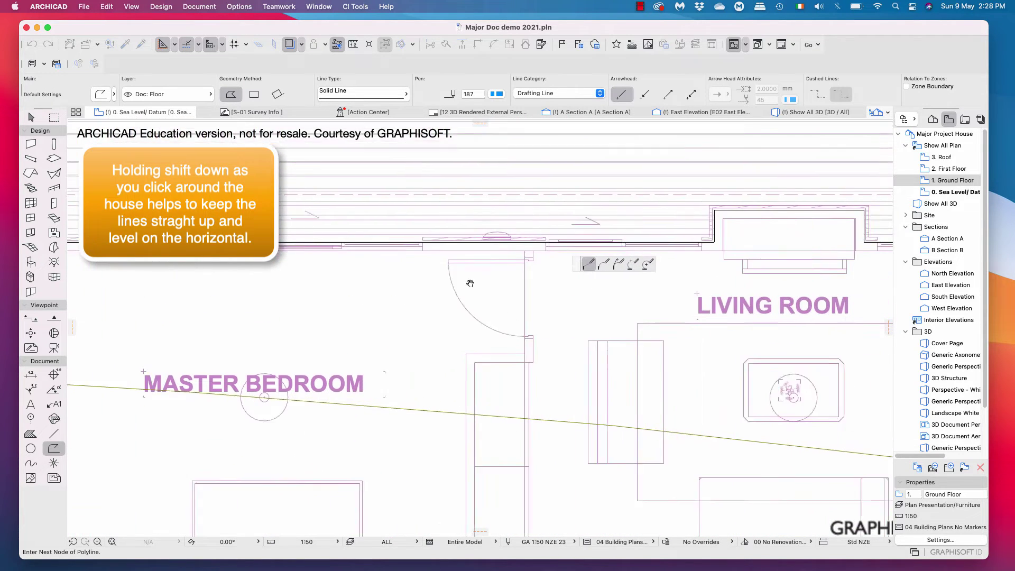
{"action": "scroll", "coordinate": [470, 283], "scroll_direction": "right", "scroll_amount": 3}
{"action": "scroll", "coordinate": [641, 256], "scroll_direction": "down", "scroll_amount": 2}
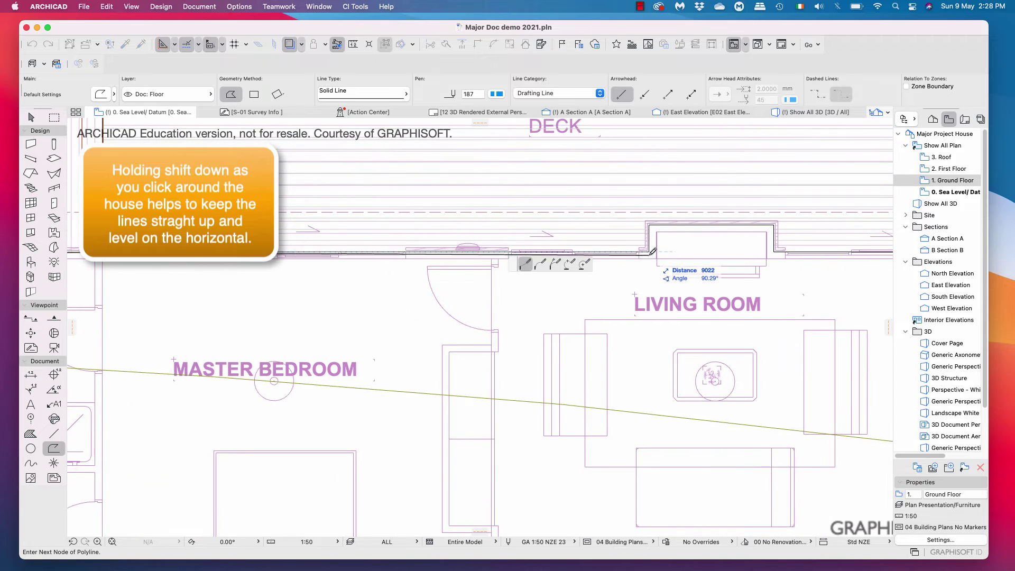
{"action": "left_click", "coordinate": [649, 252], "text": "shift"}
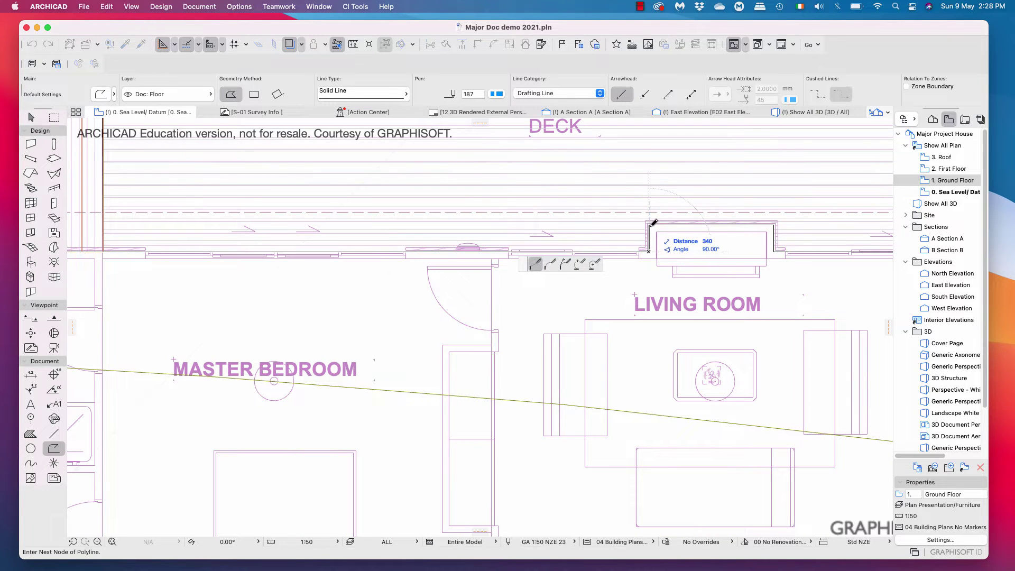
{"action": "left_click", "coordinate": [650, 224], "text": "shift"}
{"action": "left_click", "coordinate": [774, 224], "text": "shift"}
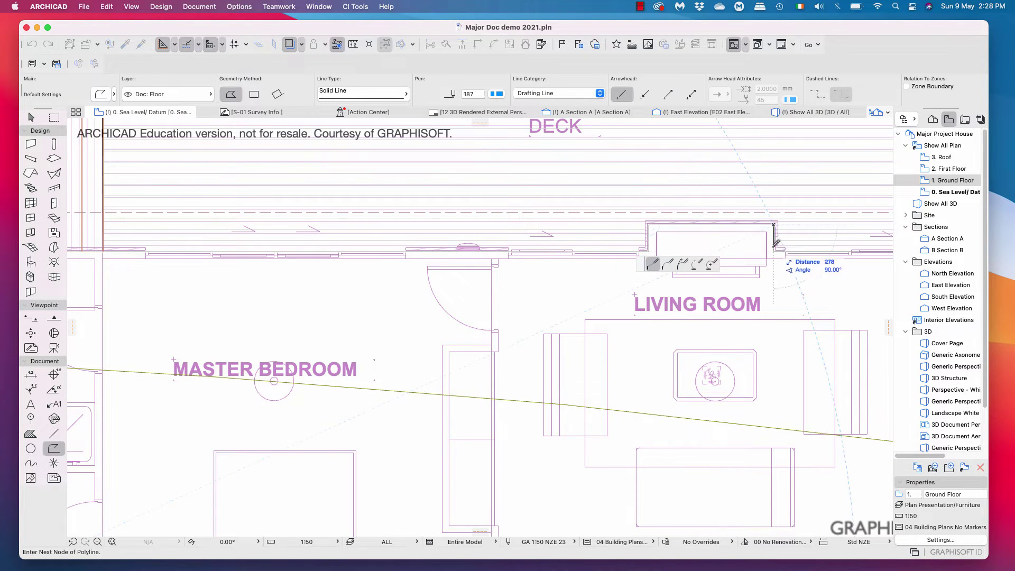
{"action": "double_click", "coordinate": [776, 252]}
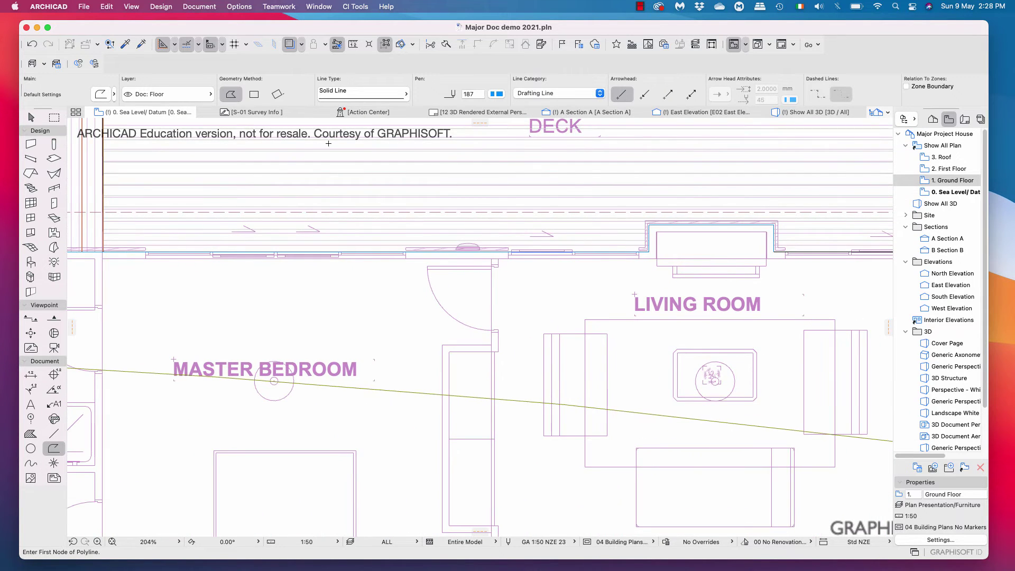
Step: Turn off Trace so the pink floor plan reference disappears
{"action": "left_click", "coordinate": [289, 45]}
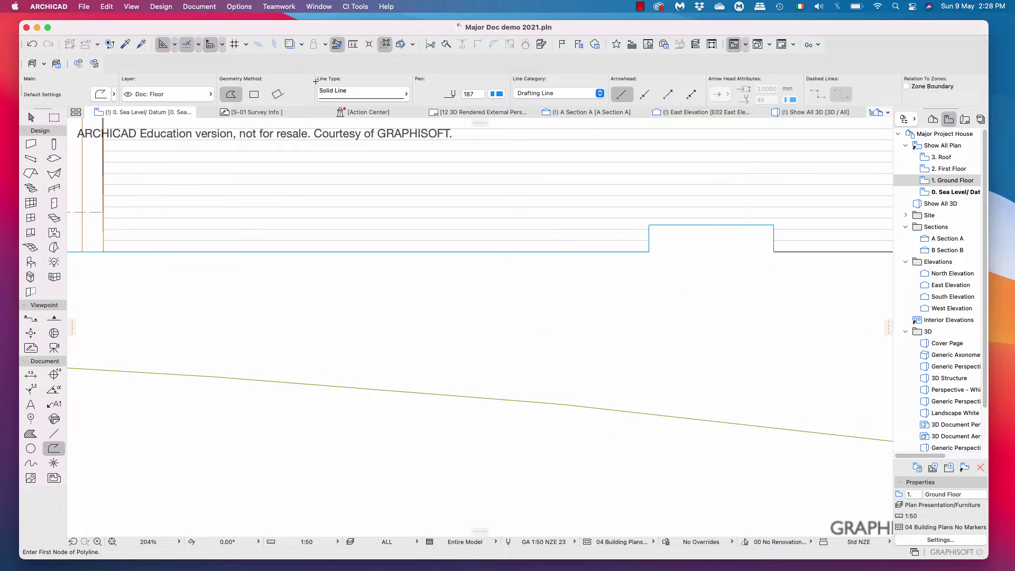
{"action": "scroll", "coordinate": [542, 245], "scroll_direction": "down", "scroll_amount": 5}
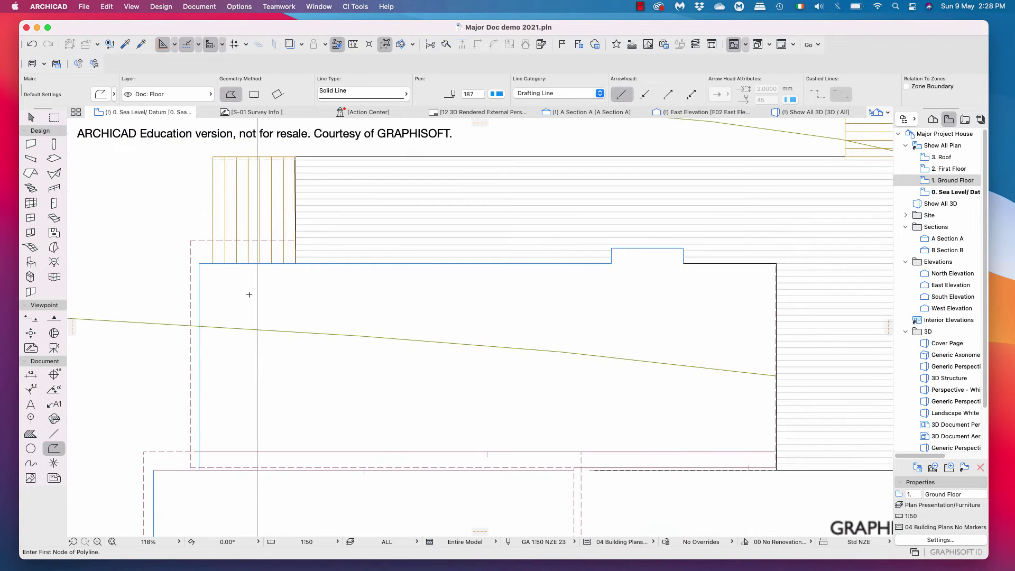
{"action": "scroll", "coordinate": [202, 276], "scroll_direction": "up", "scroll_amount": 10}
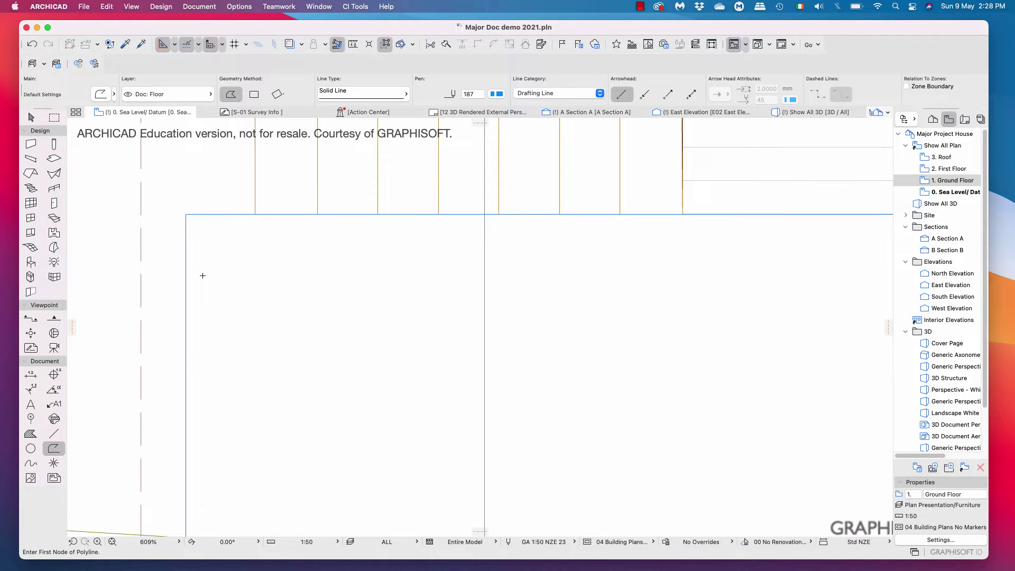
{"action": "scroll", "coordinate": [203, 276], "scroll_direction": "down", "scroll_amount": 3}
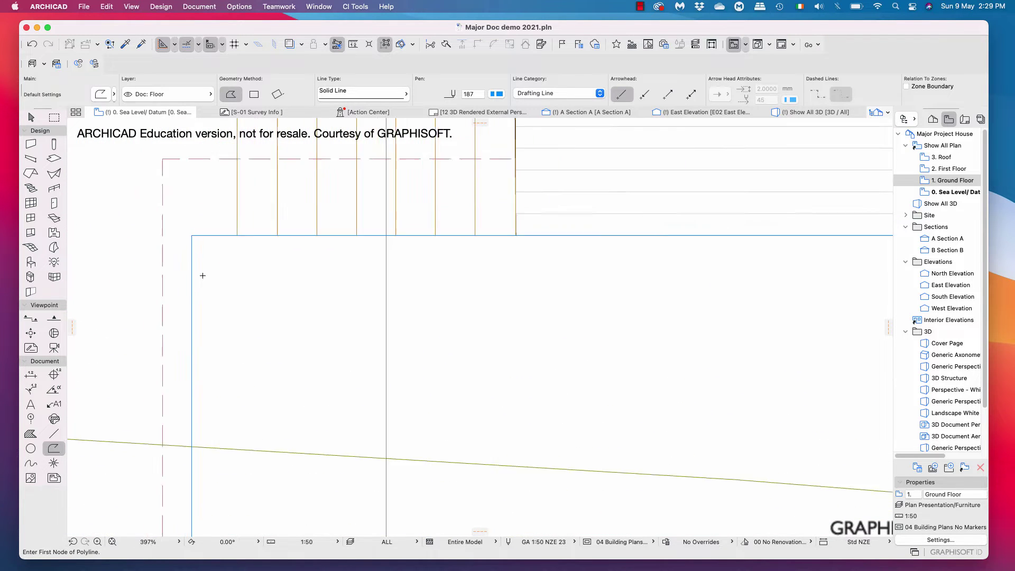
Step: Enable True Line Weight for the plan view and zoom out to the whole site
{"action": "right_click", "coordinate": [117, 209]}
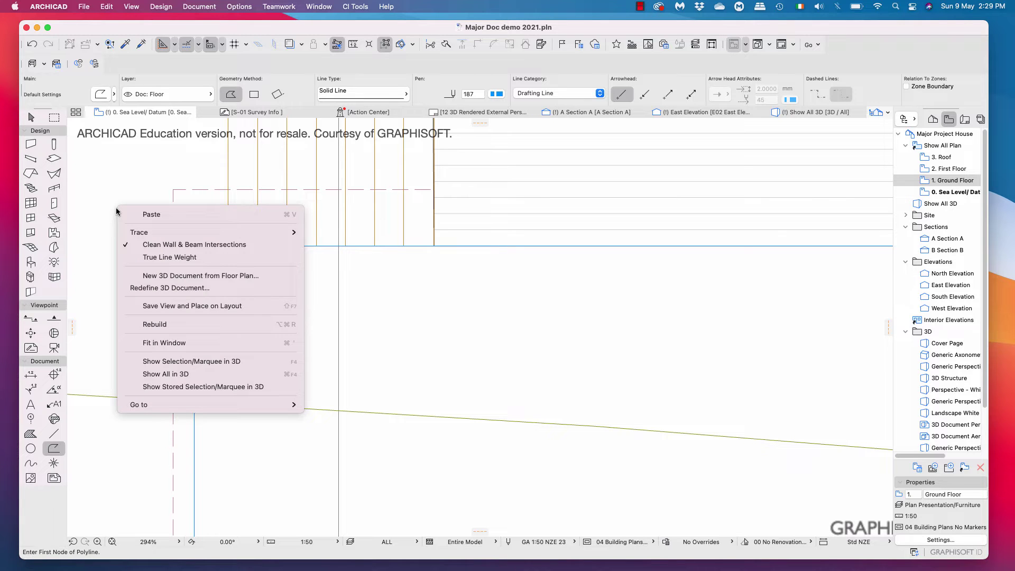
{"action": "left_click", "coordinate": [161, 257]}
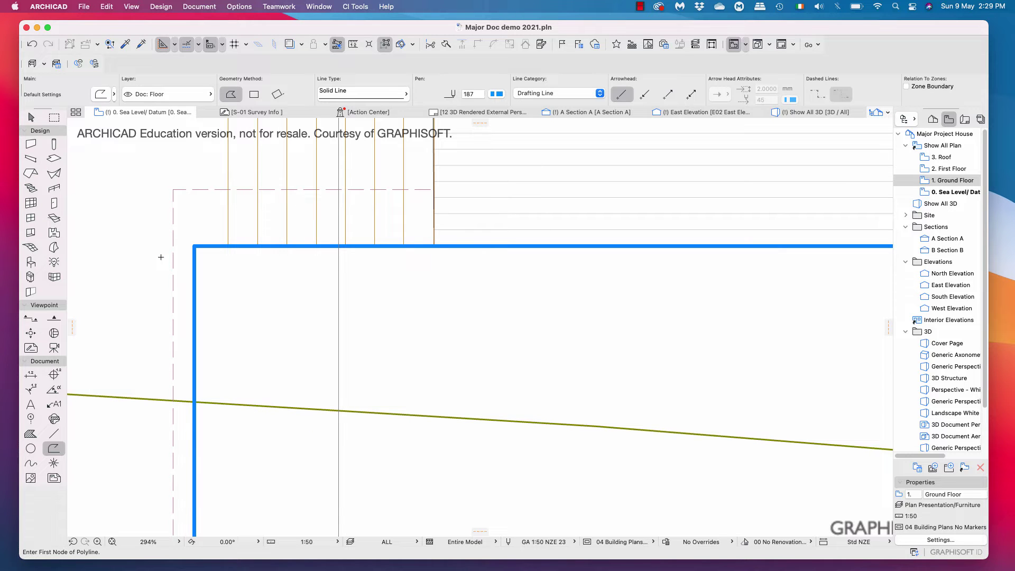
{"action": "scroll", "coordinate": [149, 263], "scroll_direction": "down", "scroll_amount": 5}
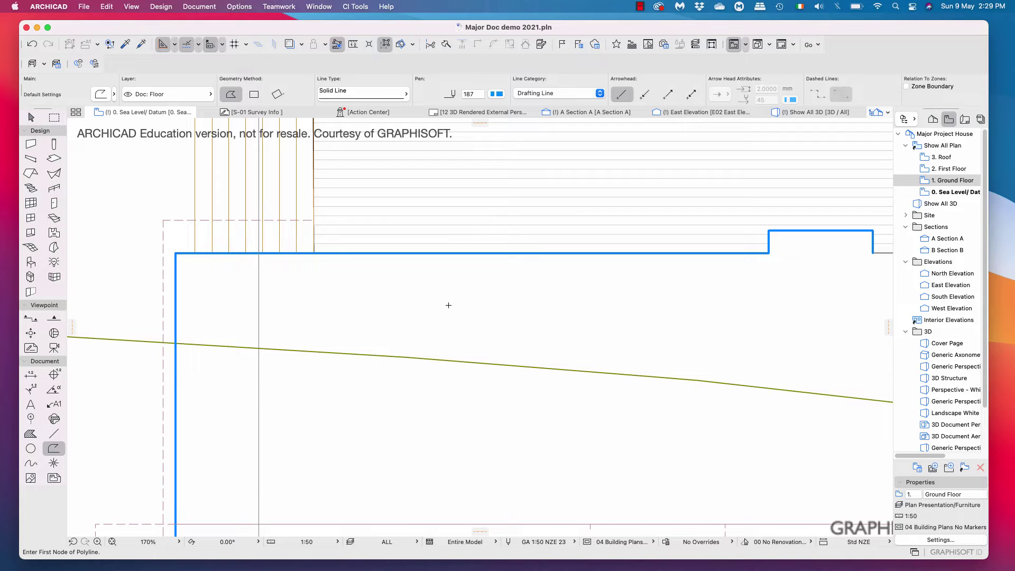
{"action": "scroll", "coordinate": [446, 240], "scroll_direction": "down", "scroll_amount": 5}
{"action": "scroll", "coordinate": [585, 347], "scroll_direction": "down", "scroll_amount": 3}
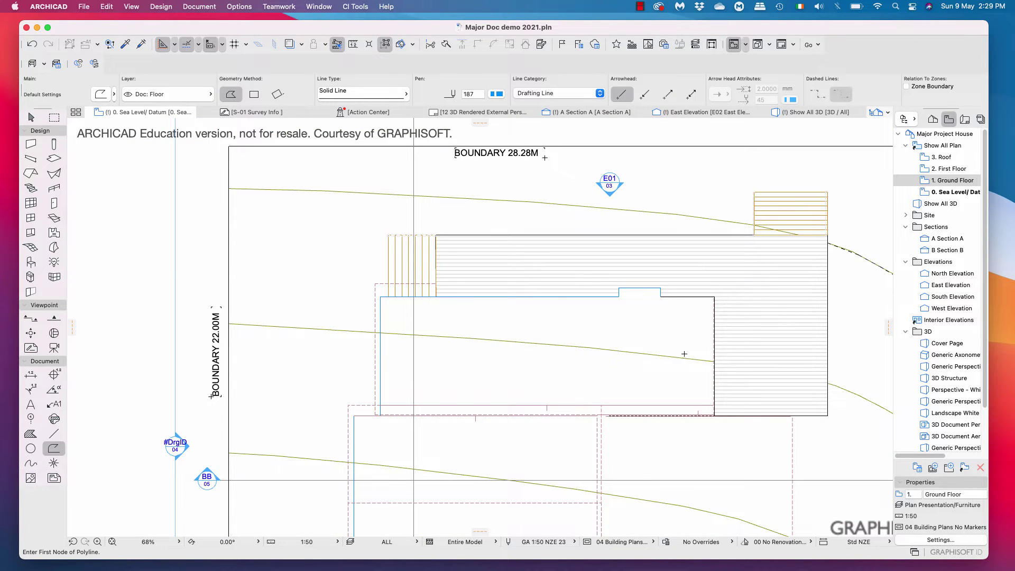
{"action": "scroll", "coordinate": [684, 354], "scroll_direction": "down", "scroll_amount": 3}
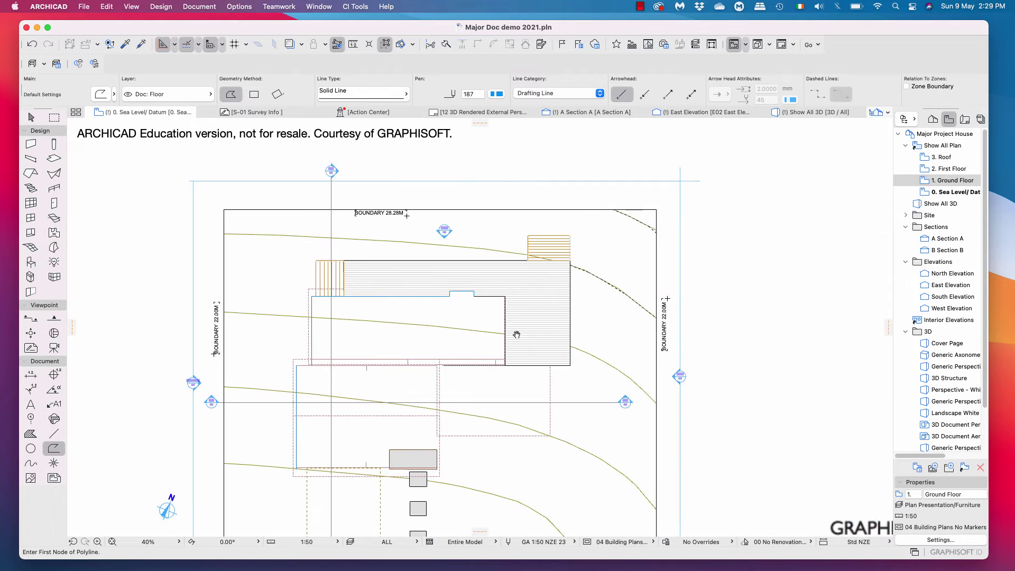
Step: Select the green site mesh and hide its layer with Layers > Hide Layer
{"action": "key", "text": "shift"}
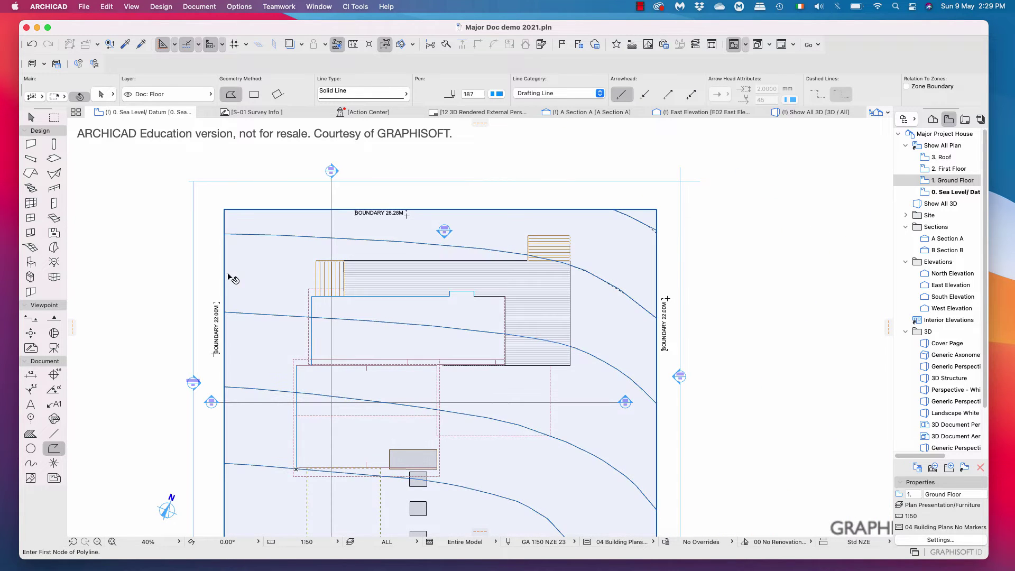
{"action": "left_click", "coordinate": [232, 277], "text": "shift"}
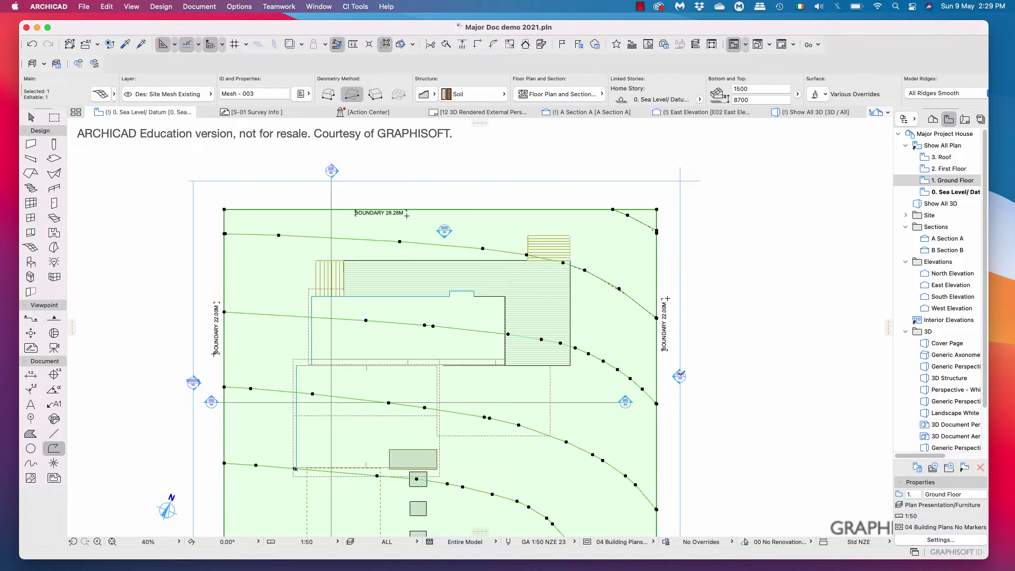
{"action": "right_click", "coordinate": [749, 248]}
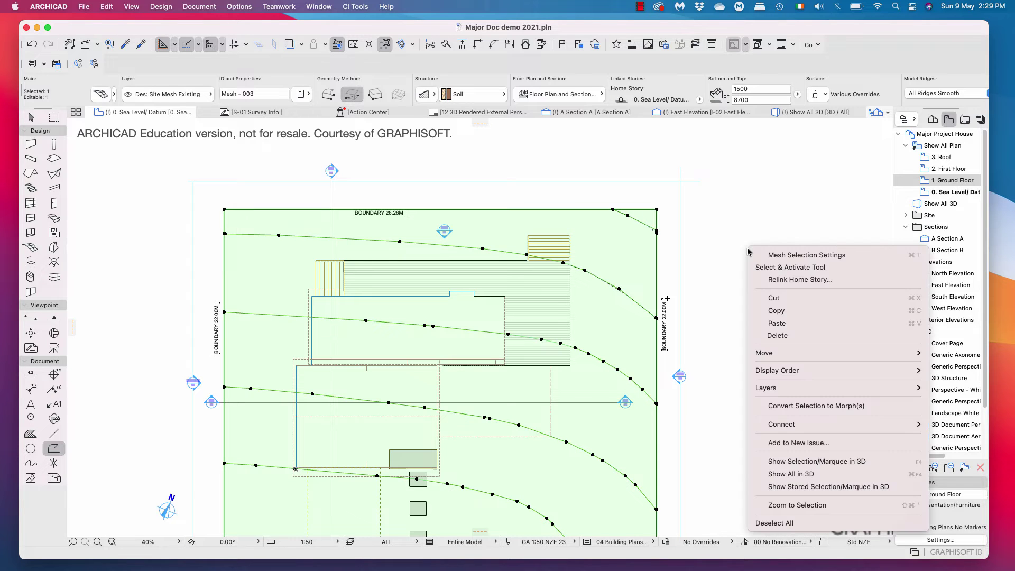
{"action": "mouse_move", "coordinate": [808, 394]}
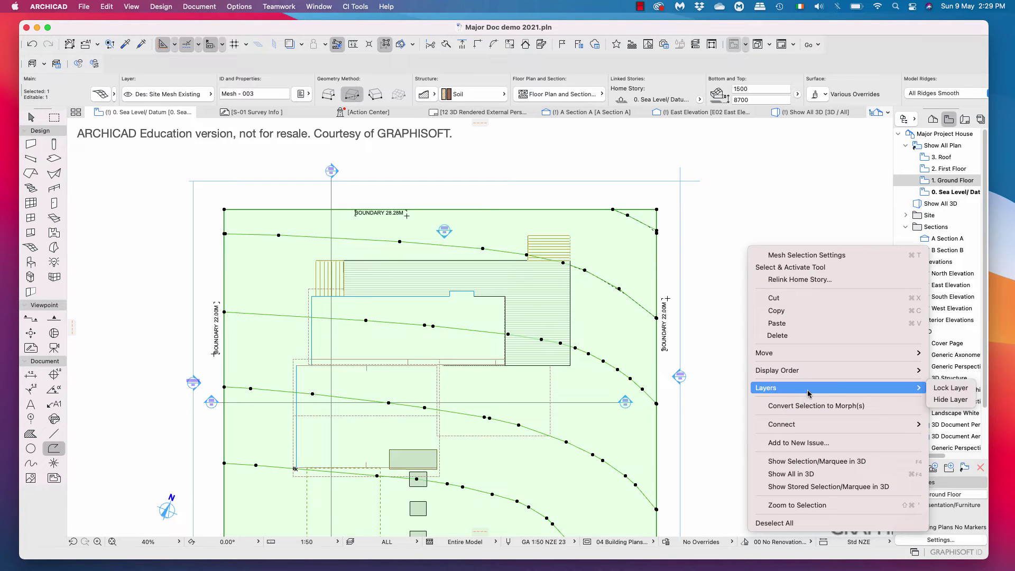
{"action": "left_click", "coordinate": [957, 400]}
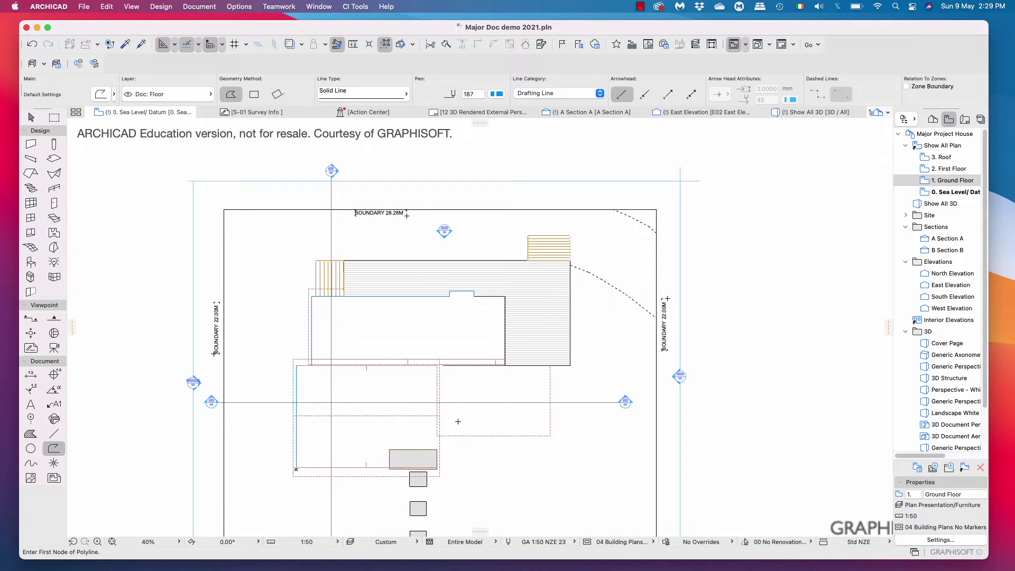
{"action": "scroll", "coordinate": [458, 422], "scroll_direction": "down", "scroll_amount": 4}
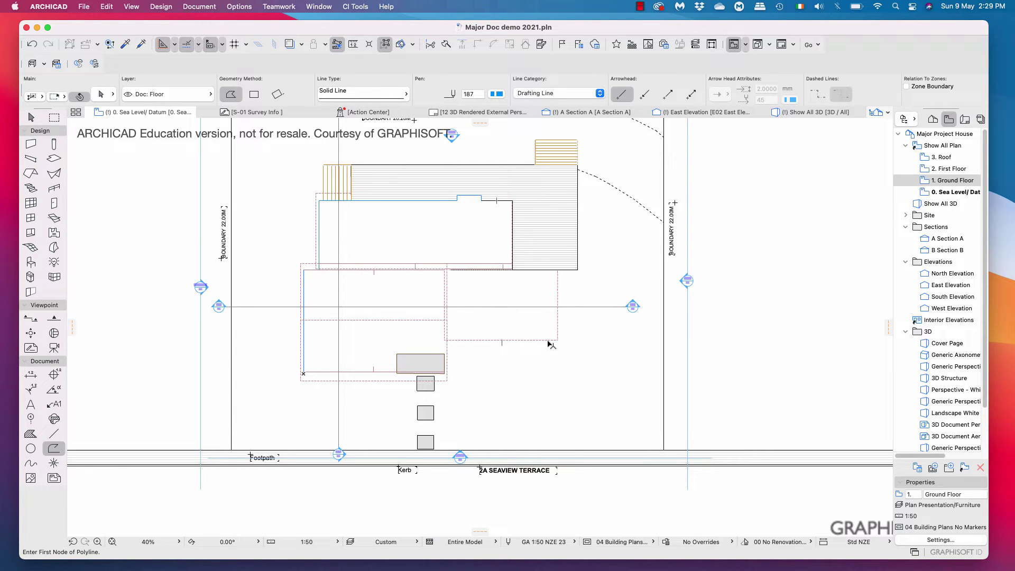
{"action": "mouse_move", "coordinate": [547, 344]}
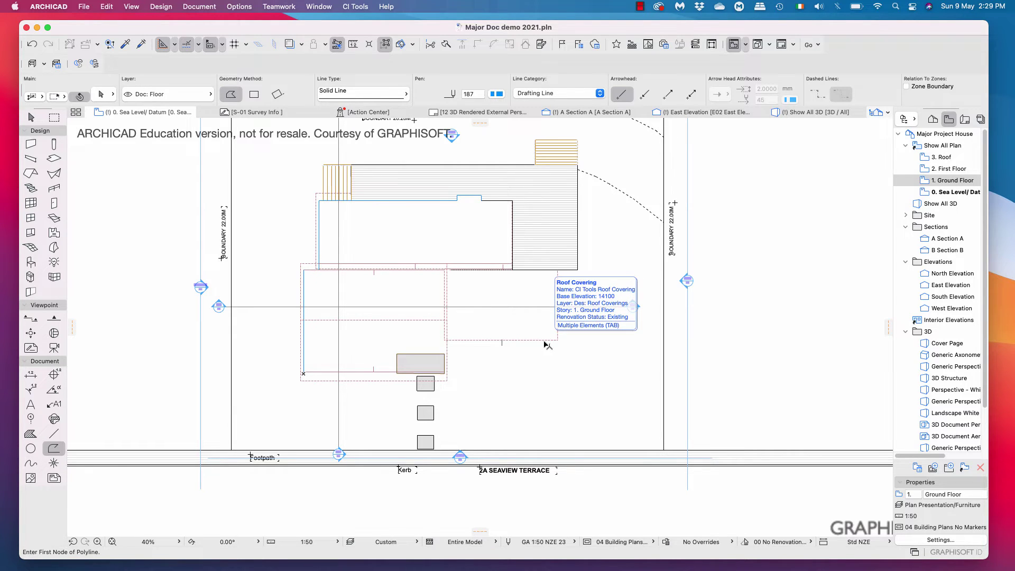
{"action": "left_click", "coordinate": [444, 356]}
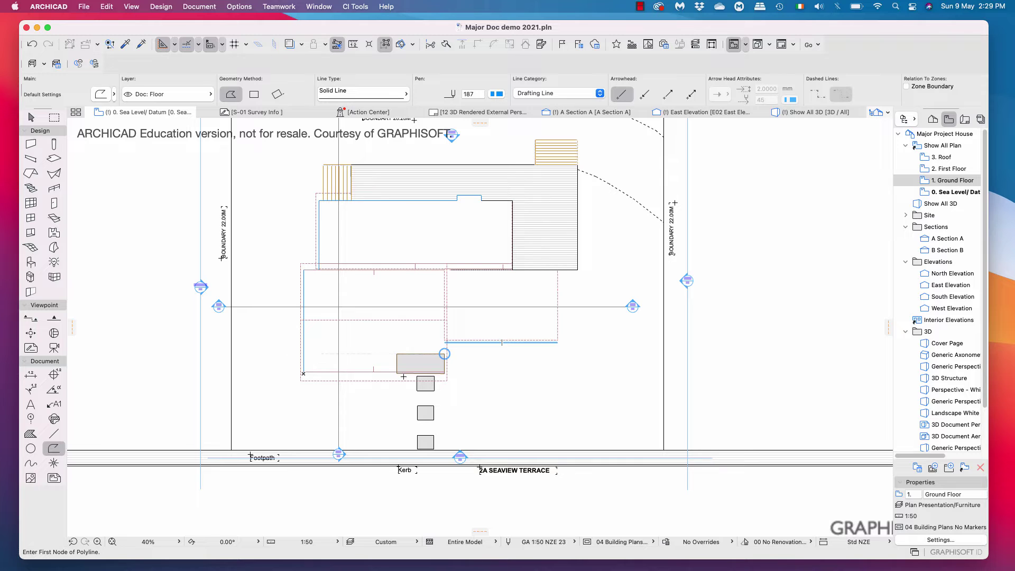
{"action": "scroll", "coordinate": [525, 339], "scroll_direction": "down", "scroll_amount": 5}
{"action": "scroll", "coordinate": [521, 341], "scroll_direction": "up", "scroll_amount": 5}
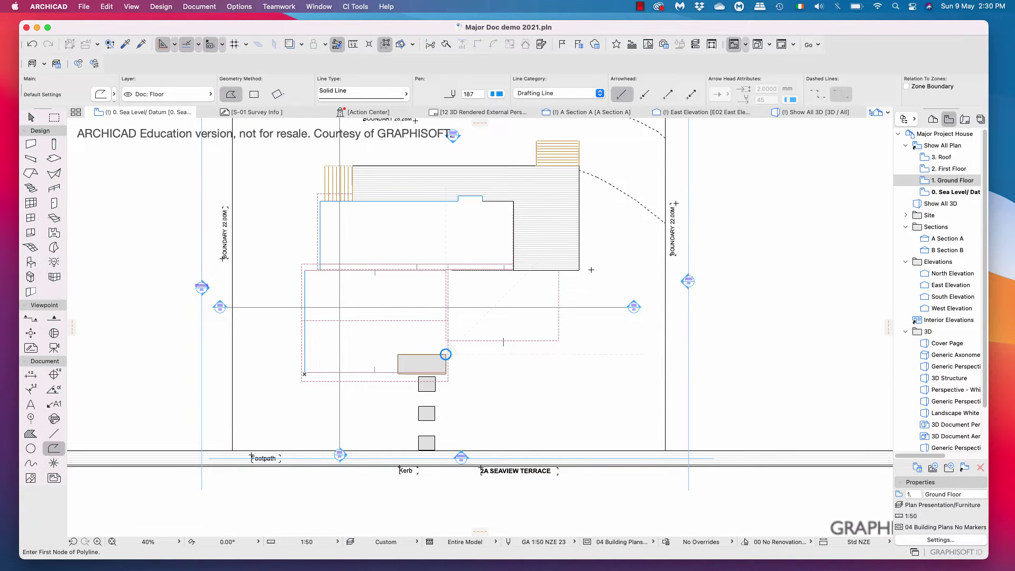
{"action": "scroll", "coordinate": [587, 357], "scroll_direction": "down", "scroll_amount": 3}
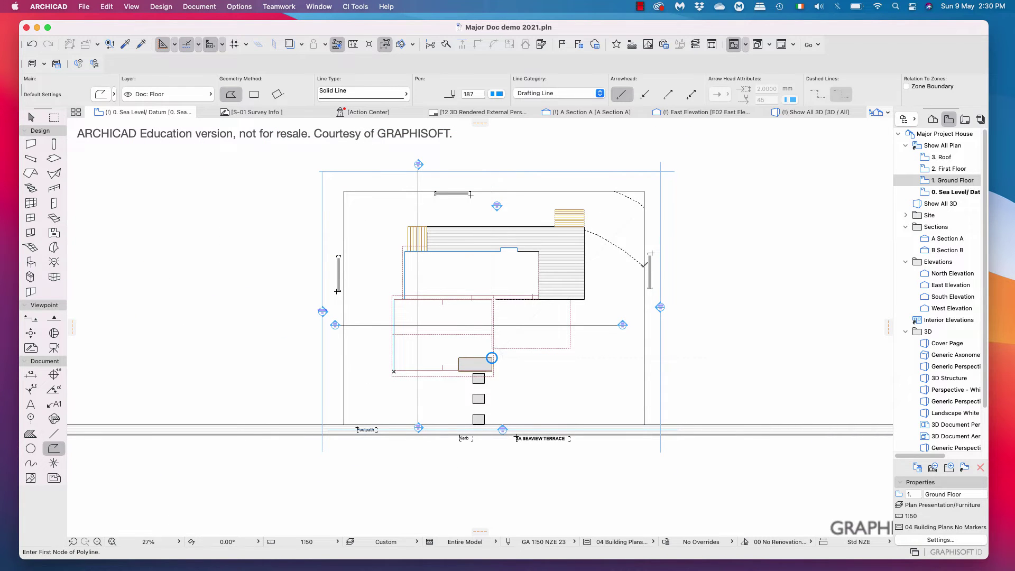
{"action": "left_click", "coordinate": [644, 266]}
Step: Launch CI Tools > Sites > Place North Arrow to bring up its Style 3, size 2000 settings
{"action": "left_click", "coordinate": [355, 6]}
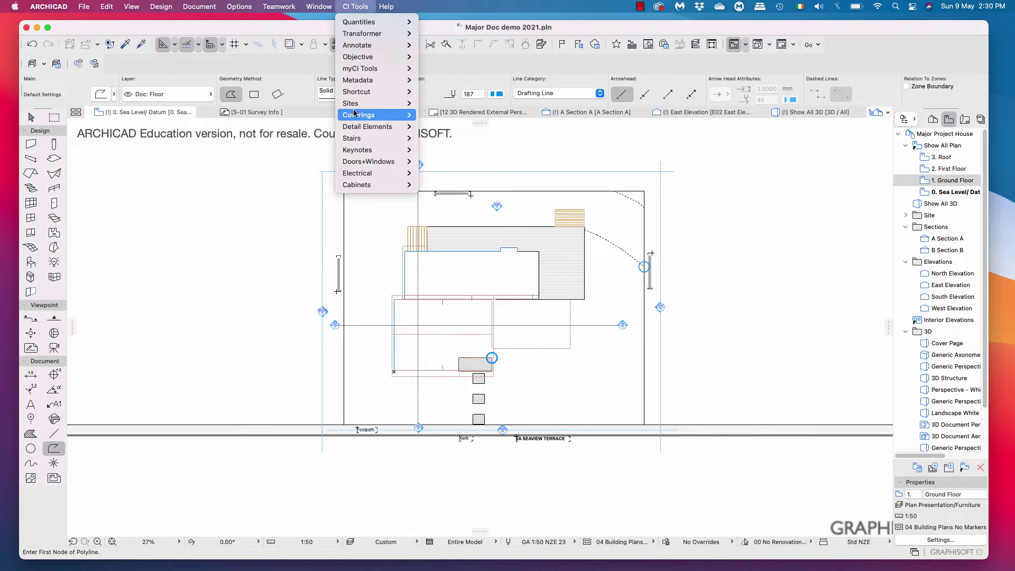
{"action": "mouse_move", "coordinate": [368, 104]}
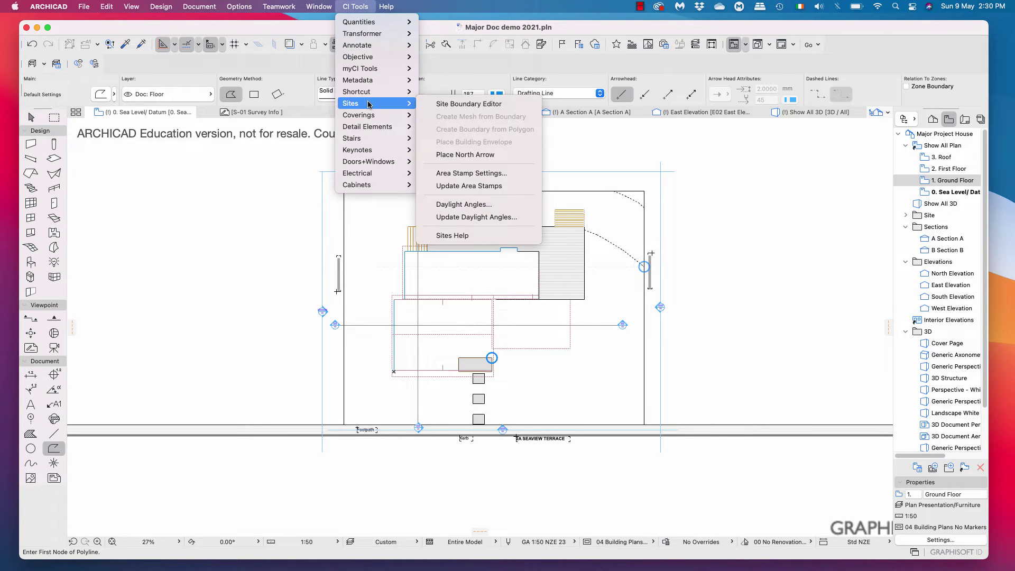
{"action": "left_click", "coordinate": [455, 154]}
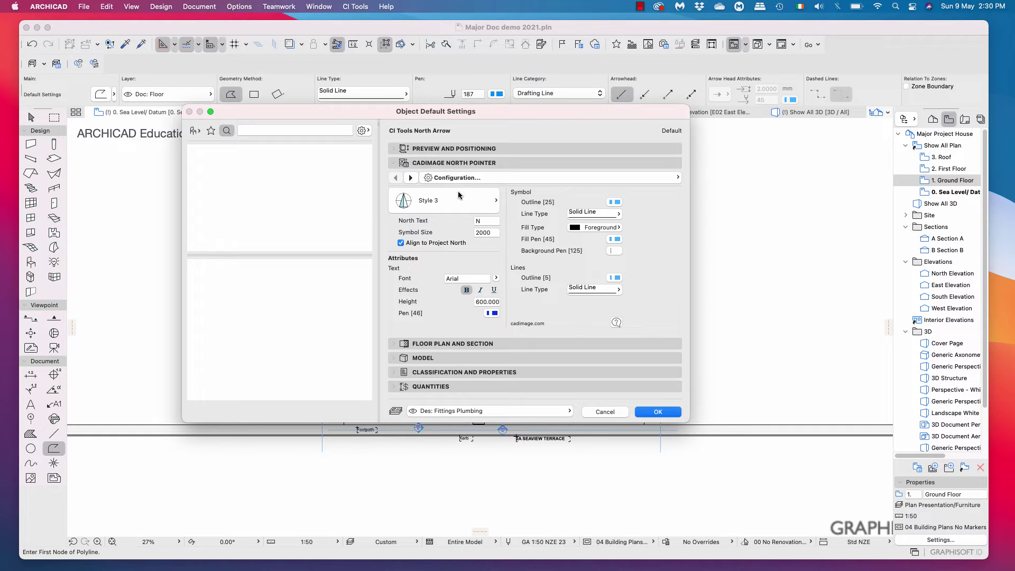
Step: Check the 68.0706° rotation under Preview and Positioning and accept the north arrow settings
{"action": "left_click", "coordinate": [393, 150]}
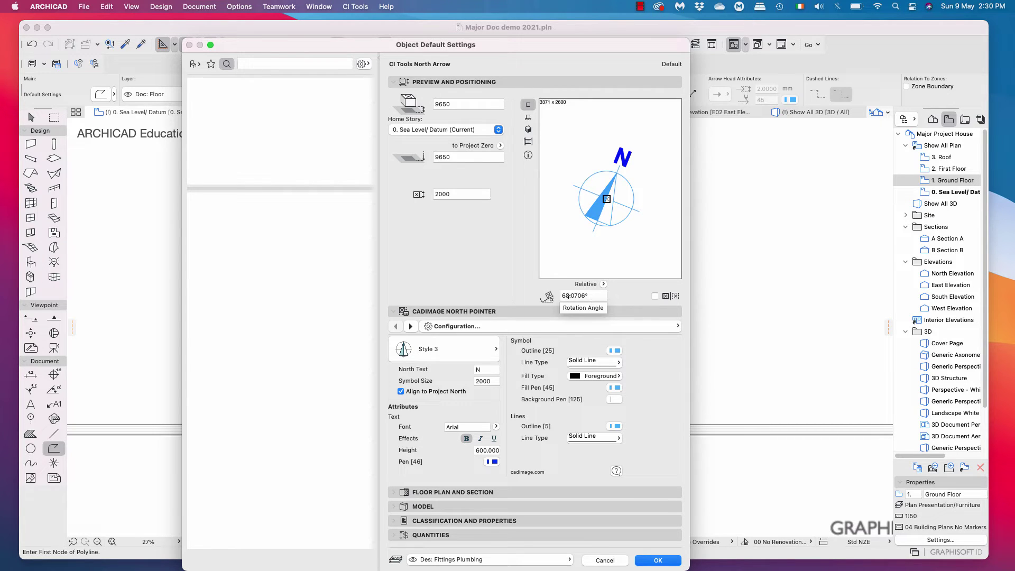
{"action": "left_click", "coordinate": [665, 564]}
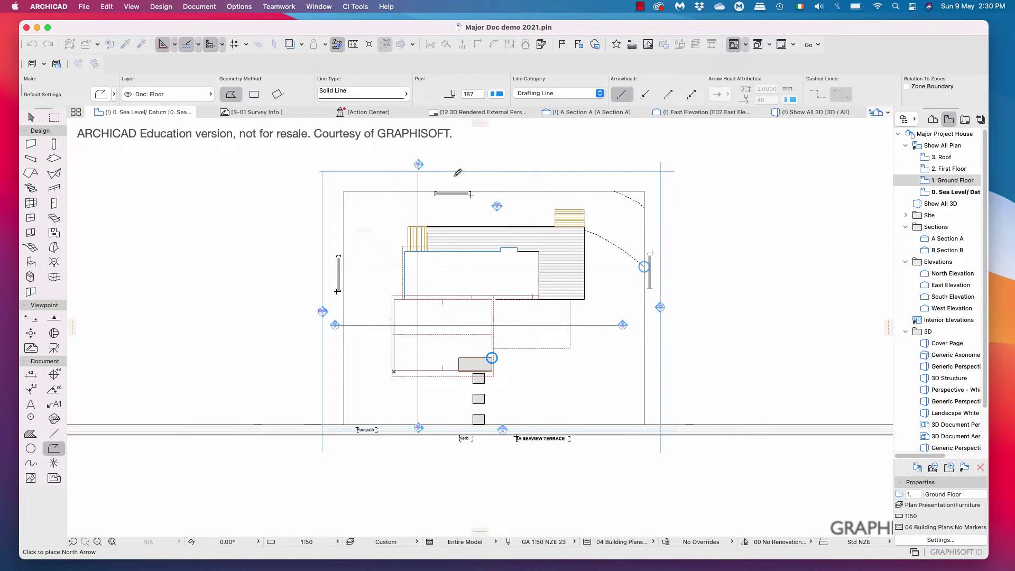
Step: Place the north arrow on the plan just left of the site boundary
{"action": "left_click", "coordinate": [306, 373]}
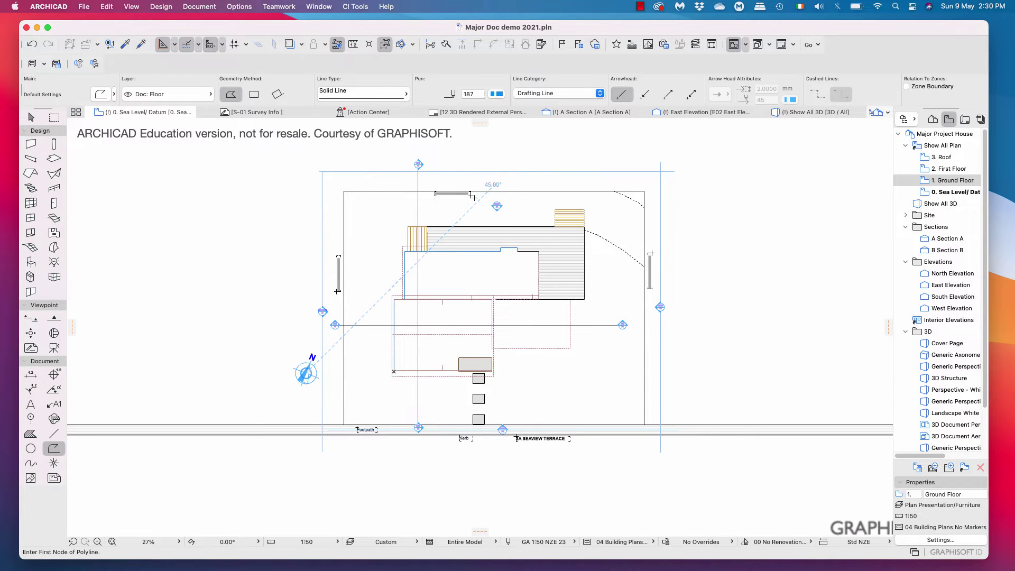
{"action": "scroll", "coordinate": [479, 204], "scroll_direction": "up", "scroll_amount": 6}
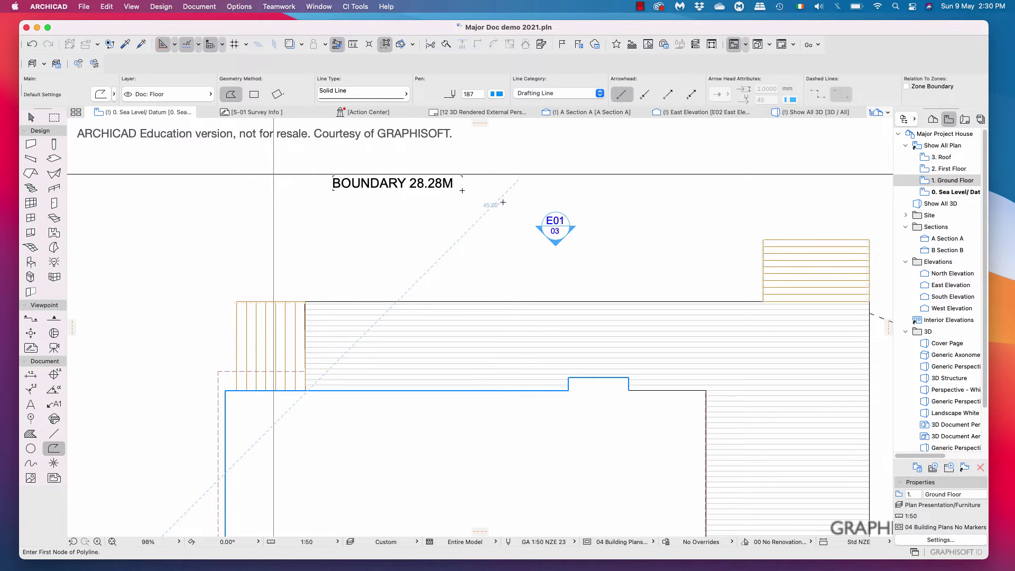
{"action": "scroll", "coordinate": [503, 202], "scroll_direction": "down", "scroll_amount": 6}
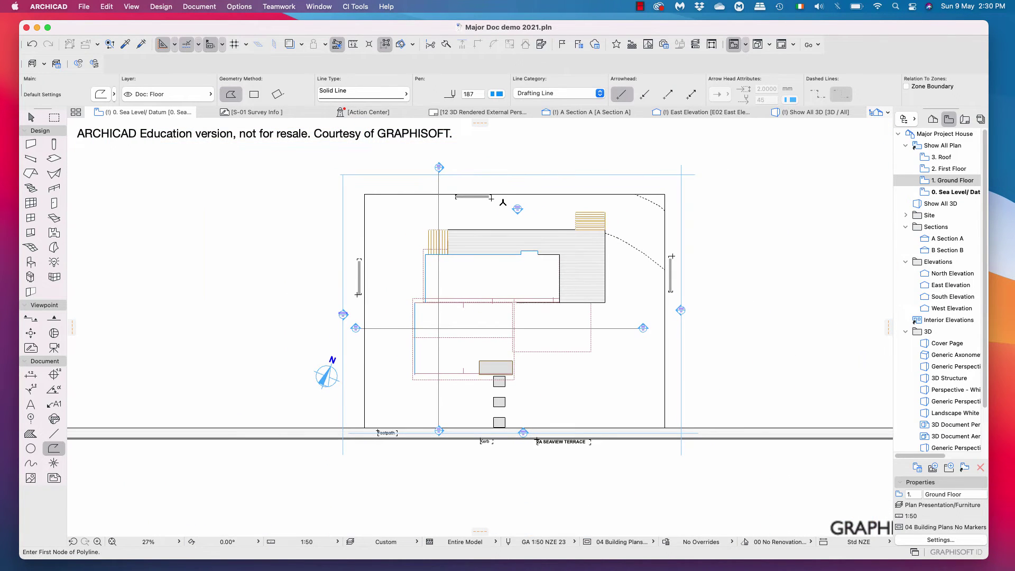
{"action": "key", "text": "space"}
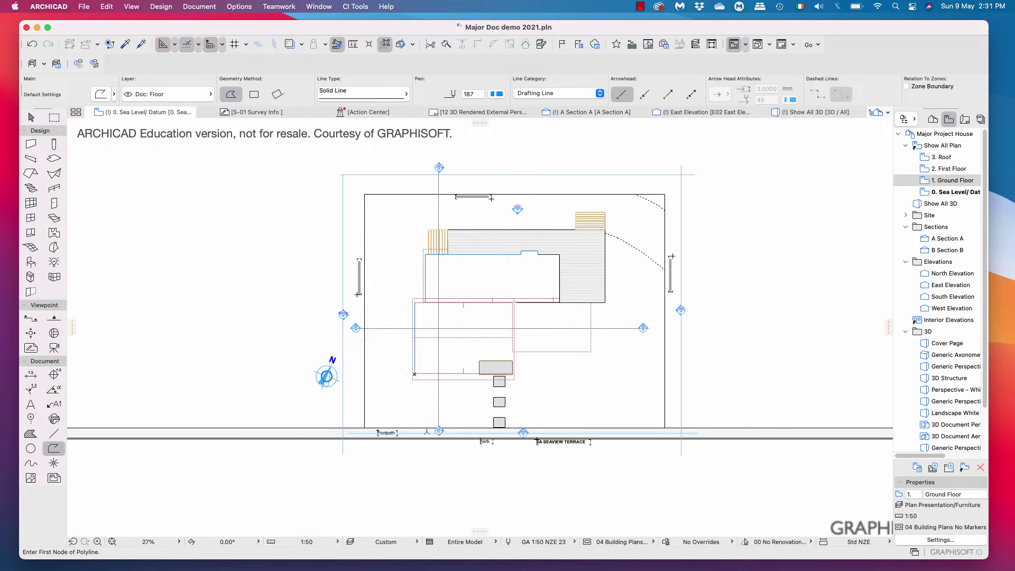
Step: Switch the layer combination to ALL so the contoured site mesh reappears
{"action": "left_click", "coordinate": [385, 545]}
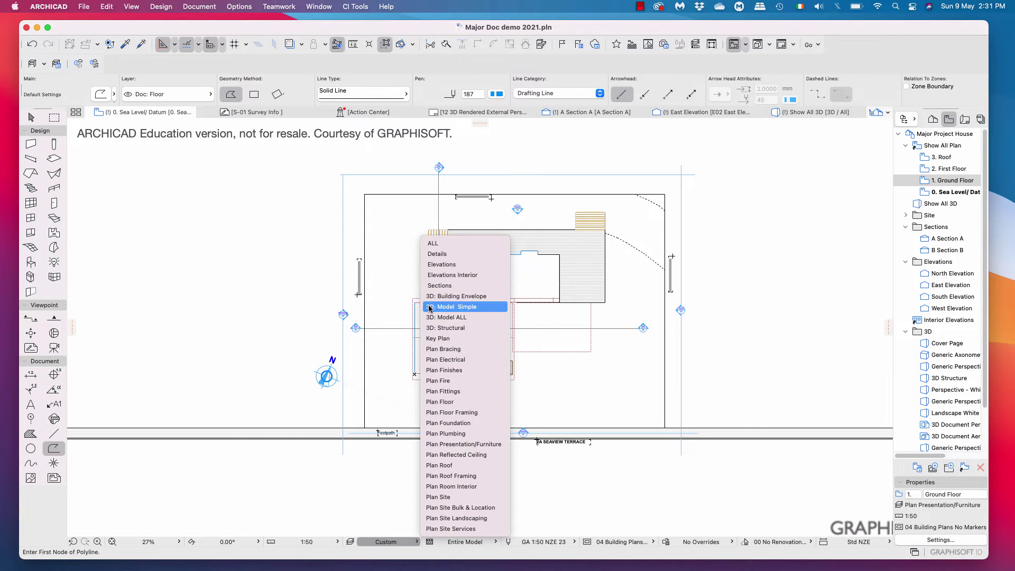
{"action": "left_click", "coordinate": [433, 245]}
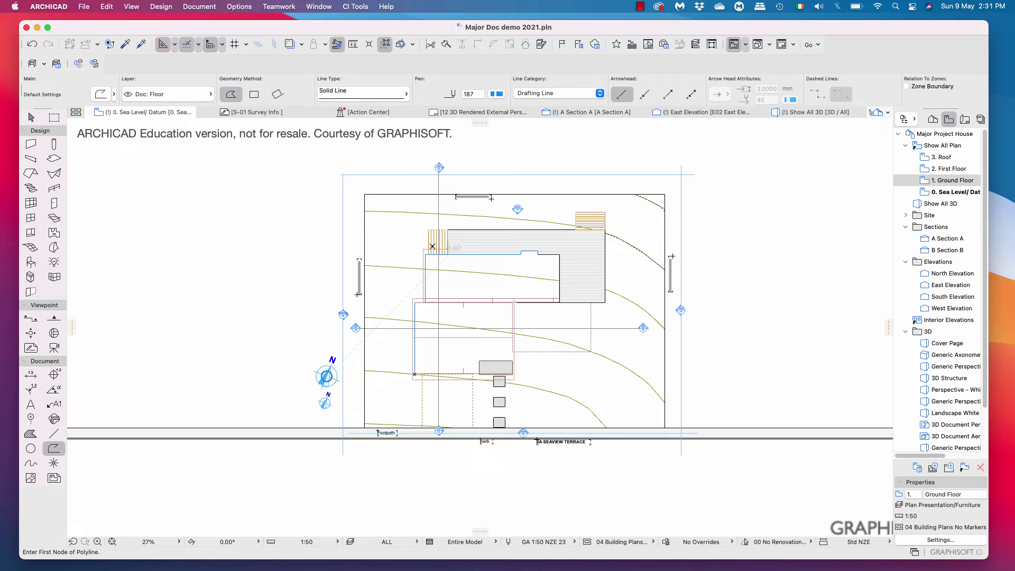
{"action": "left_click", "coordinate": [376, 266], "text": "shift"}
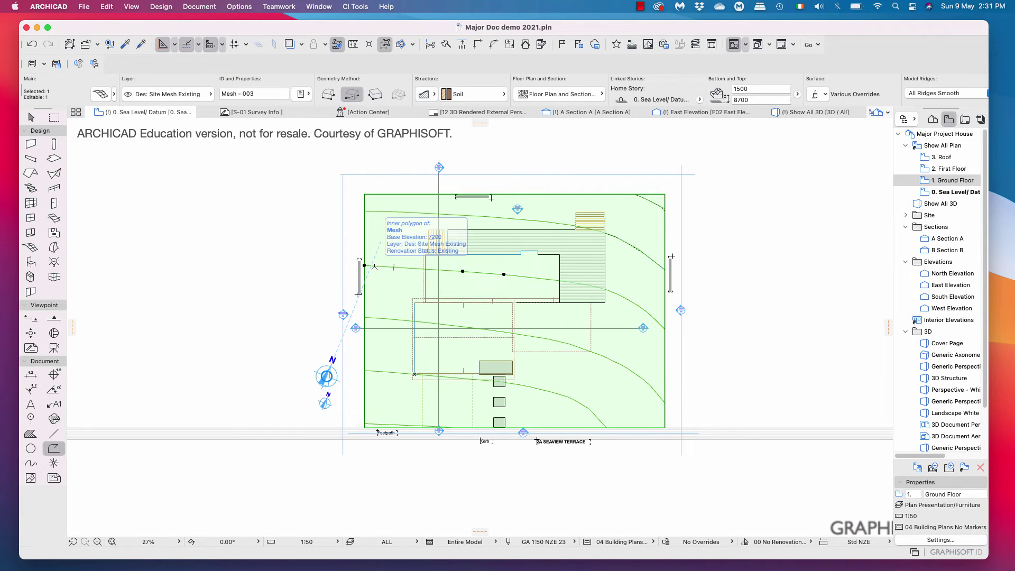
{"action": "left_click", "coordinate": [375, 266]}
{"action": "key", "text": "Escape"}
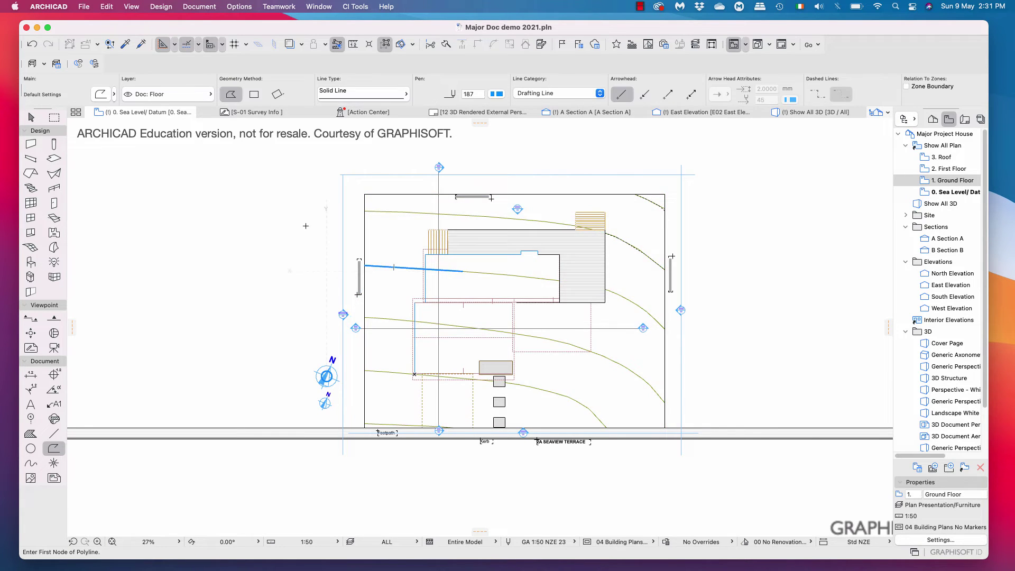
Step: Pick up the site mesh's whole polygon with the Mesh tool magic wand
{"action": "left_click", "coordinate": [385, 196], "text": "shift"}
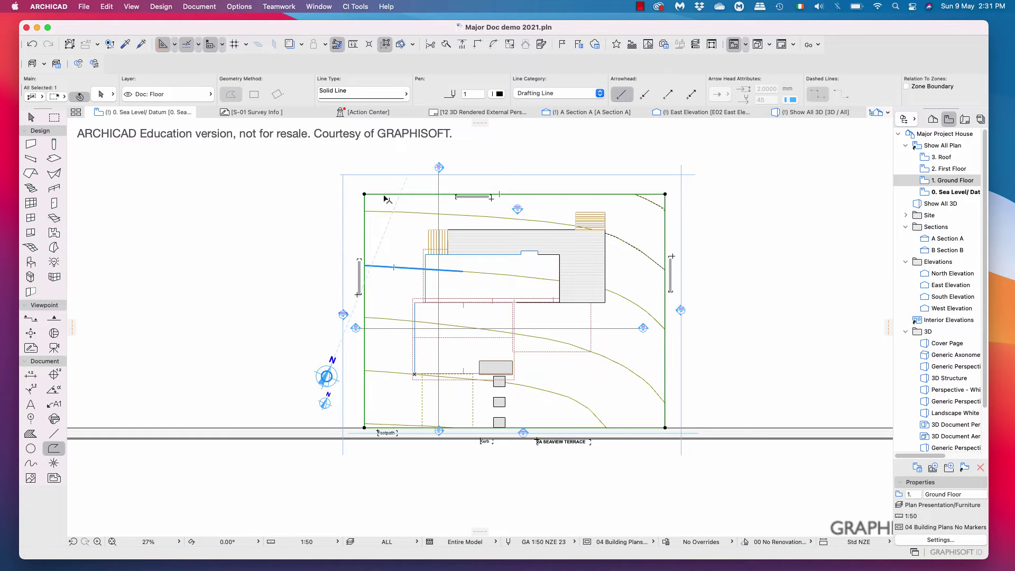
{"action": "left_click", "coordinate": [31, 247]}
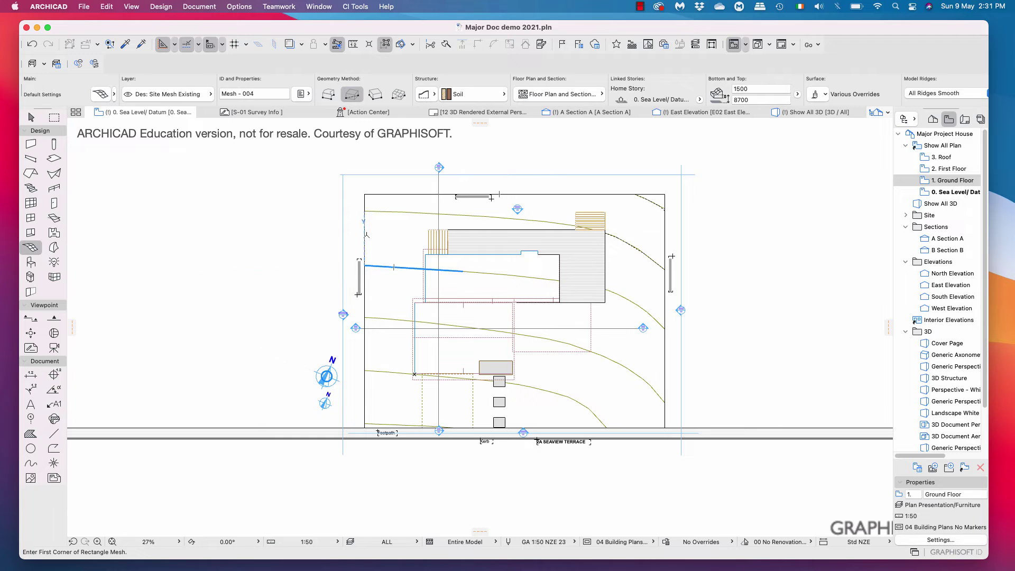
{"action": "key", "text": "space"}
{"action": "left_click", "coordinate": [366, 237]}
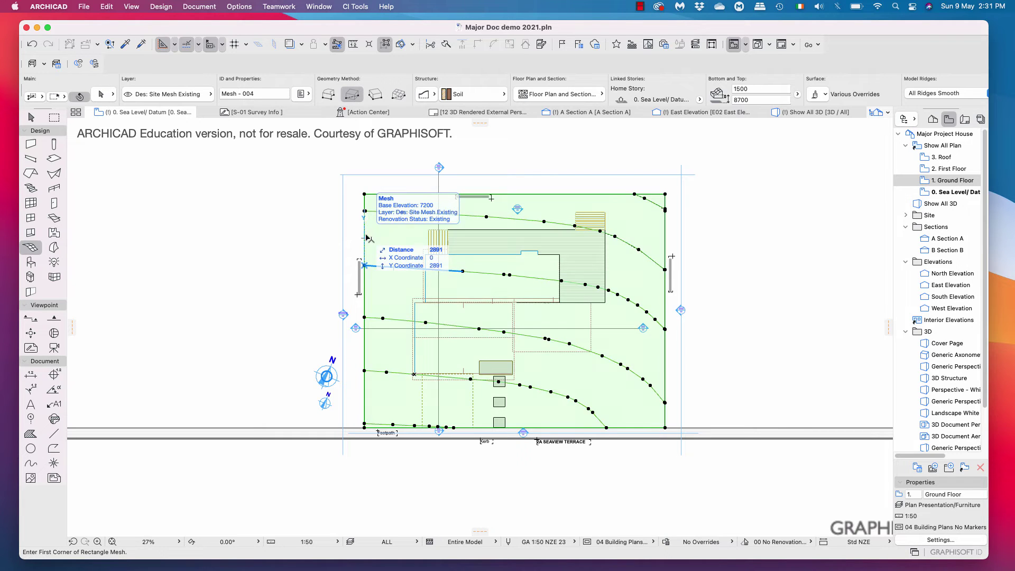
{"action": "left_click", "coordinate": [362, 11]}
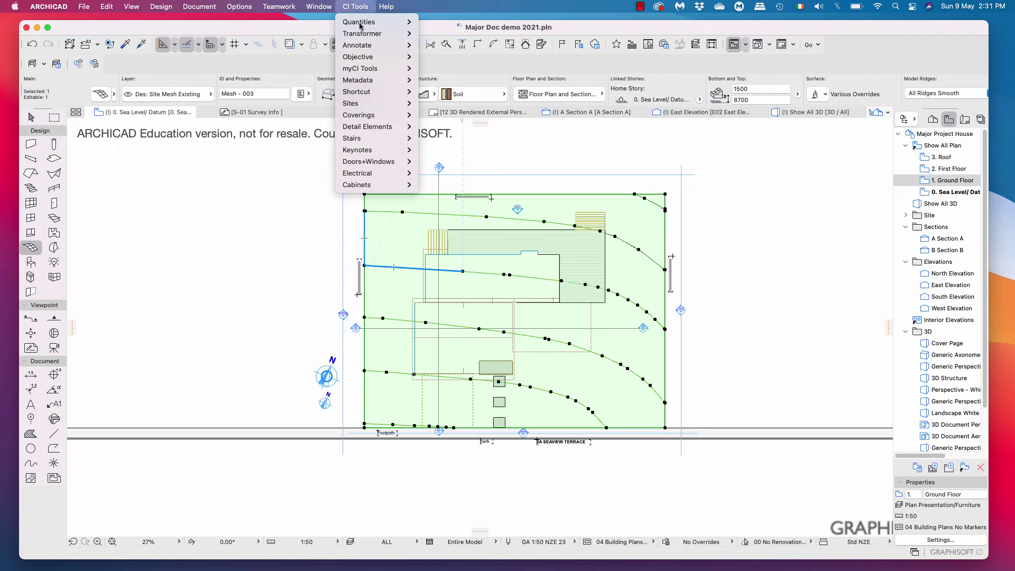
{"action": "mouse_move", "coordinate": [355, 104]}
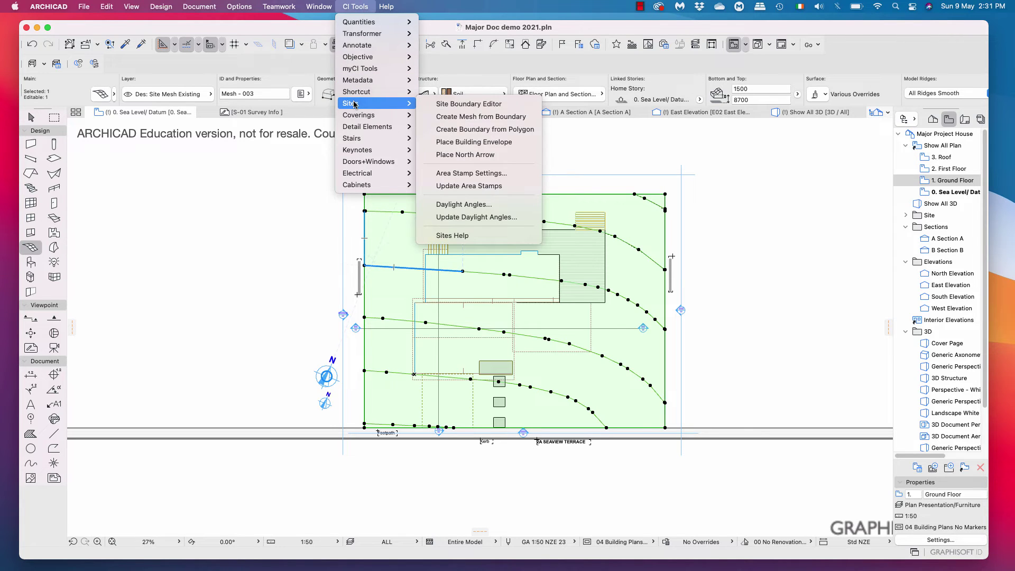
Step: Create boundaries from the mesh polygon, check their 28.28M and 68° 4' 14" labels, and open their settings
{"action": "left_click", "coordinate": [455, 130]}
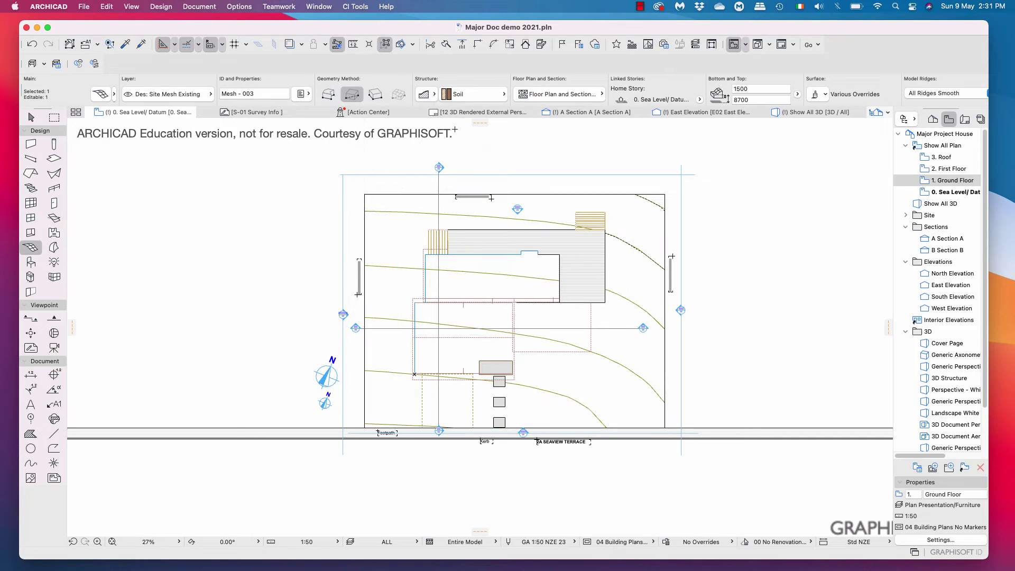
{"action": "scroll", "coordinate": [492, 198], "scroll_direction": "up", "scroll_amount": 5}
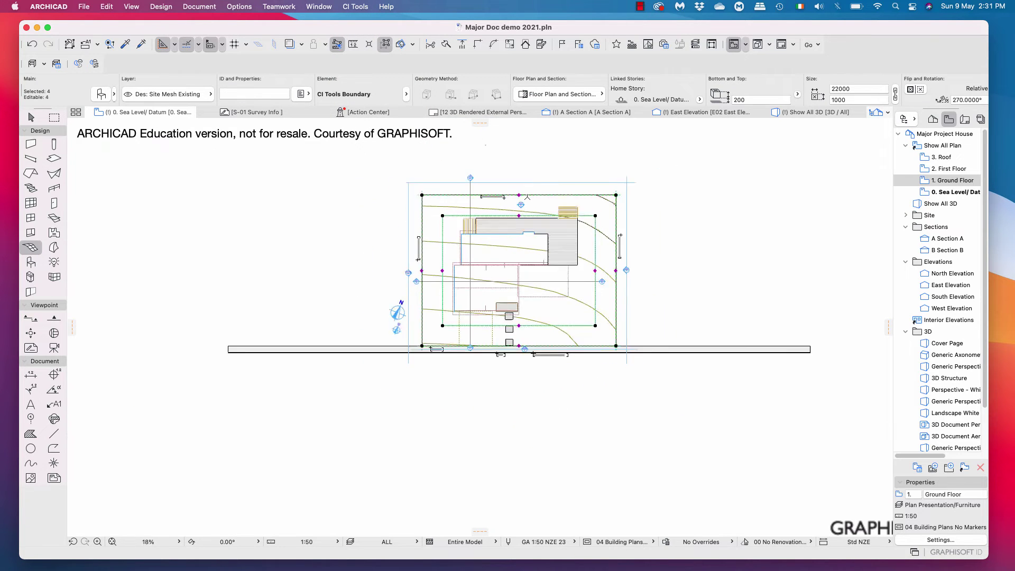
{"action": "scroll", "coordinate": [527, 197], "scroll_direction": "up", "scroll_amount": 10}
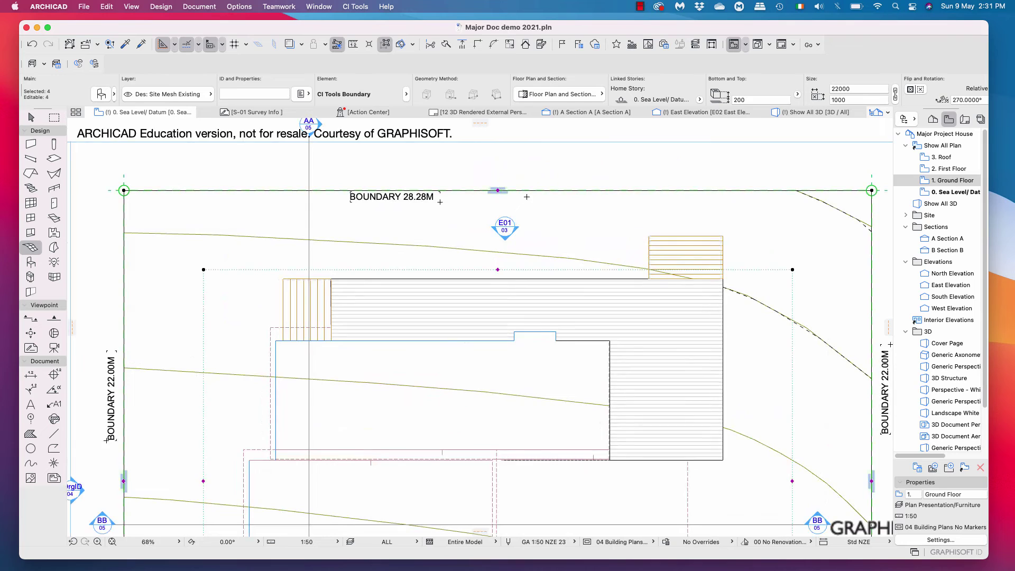
{"action": "scroll", "coordinate": [526, 196], "scroll_direction": "up", "scroll_amount": 4}
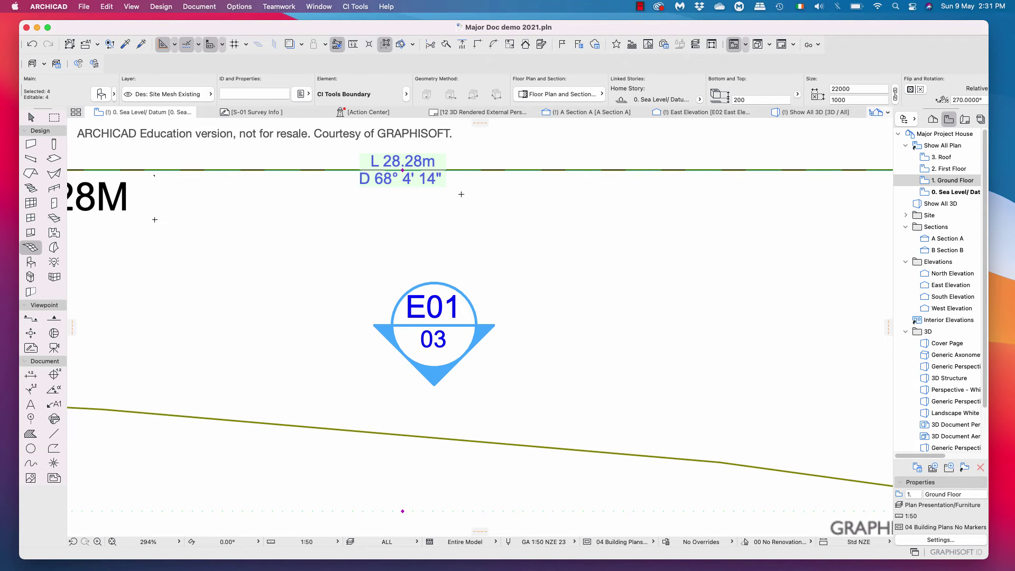
{"action": "scroll", "coordinate": [461, 194], "scroll_direction": "down", "scroll_amount": 10}
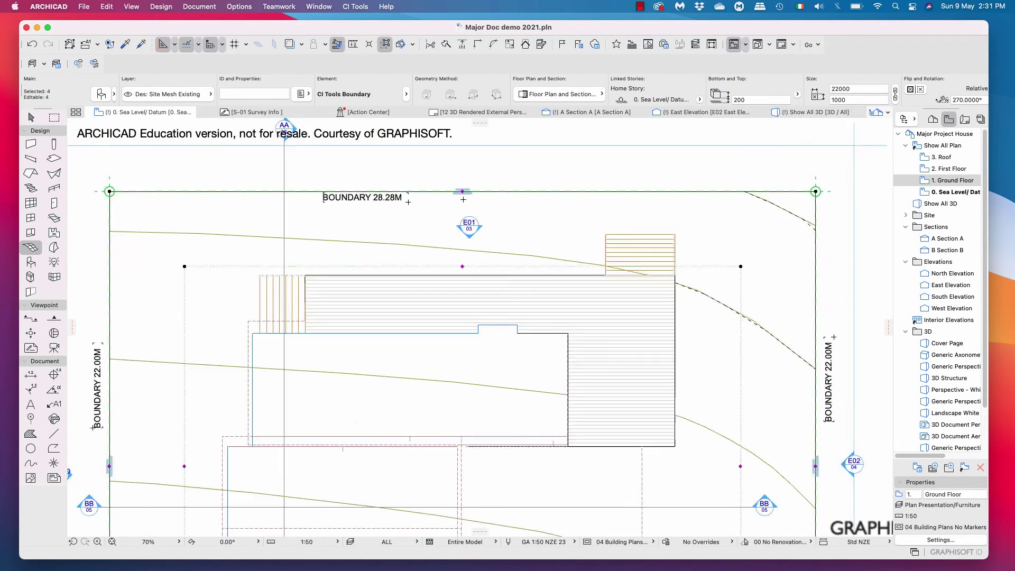
{"action": "scroll", "coordinate": [463, 200], "scroll_direction": "up", "scroll_amount": 6}
{"action": "scroll", "coordinate": [507, 182], "scroll_direction": "down", "scroll_amount": 2}
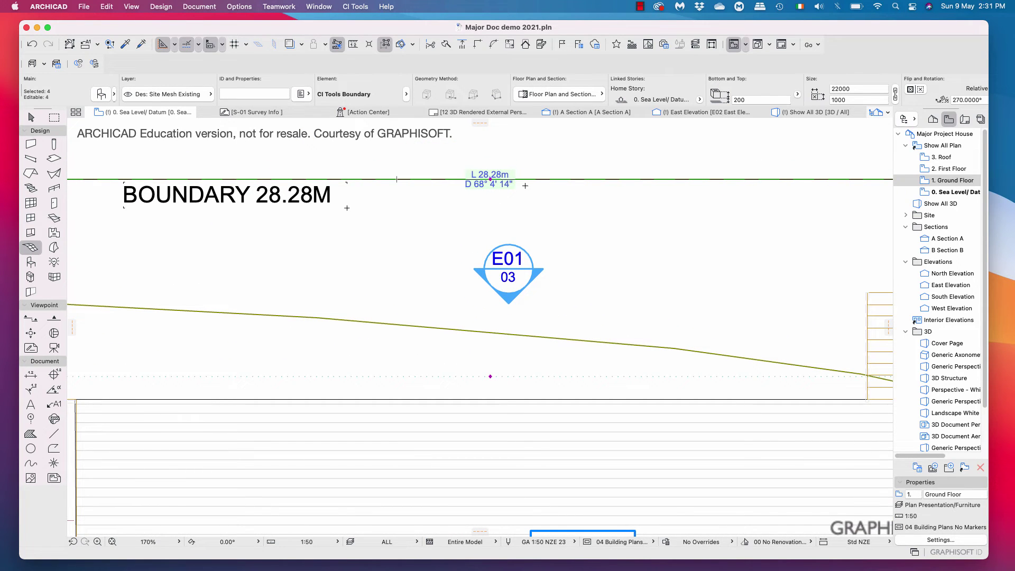
{"action": "scroll", "coordinate": [524, 195], "scroll_direction": "down", "scroll_amount": 4}
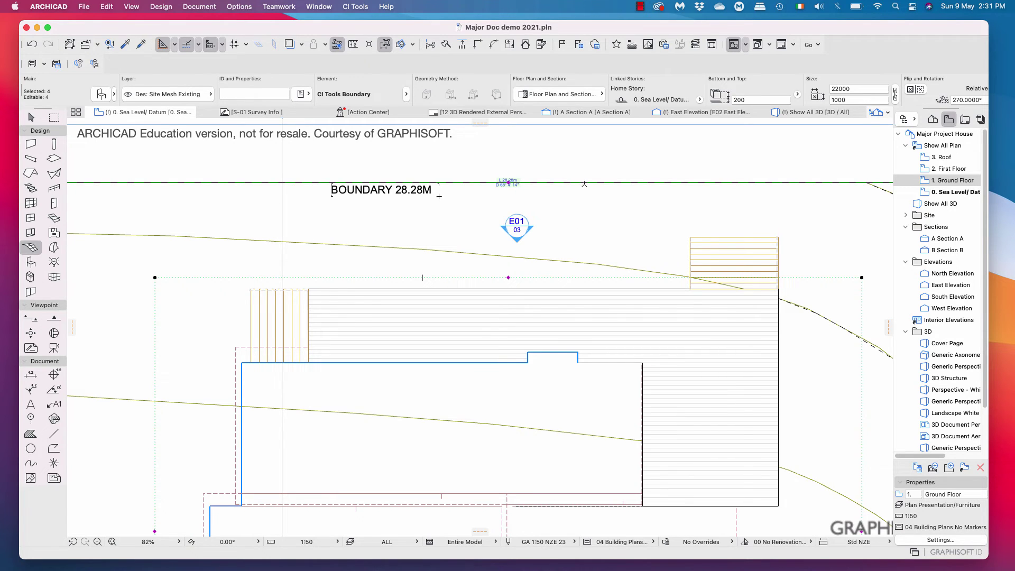
{"action": "key", "text": "super+a"}
{"action": "left_click", "coordinate": [101, 95]}
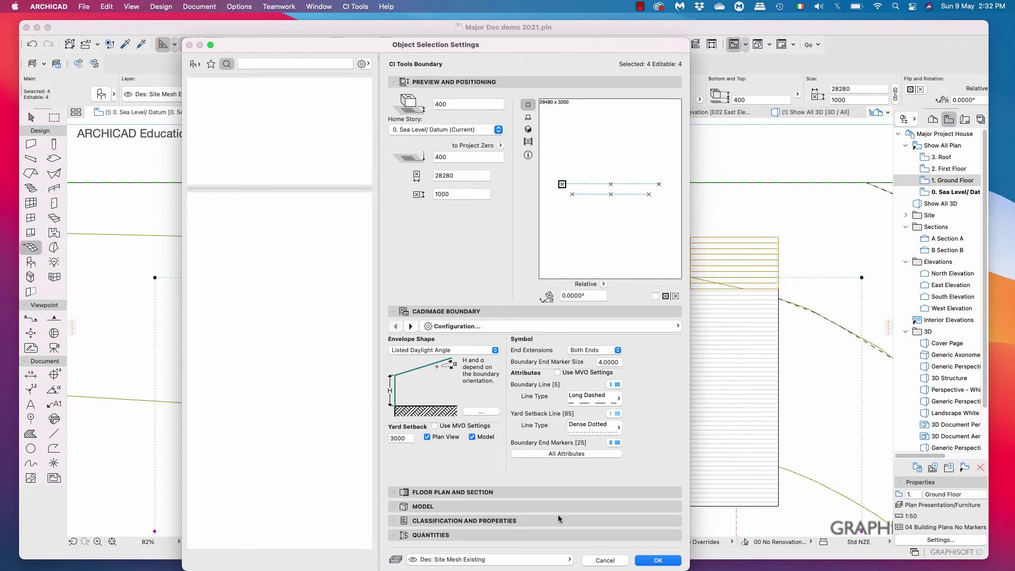
Step: Confirm the boundary settings and fit the whole bounded site in the window
{"action": "left_click", "coordinate": [658, 561]}
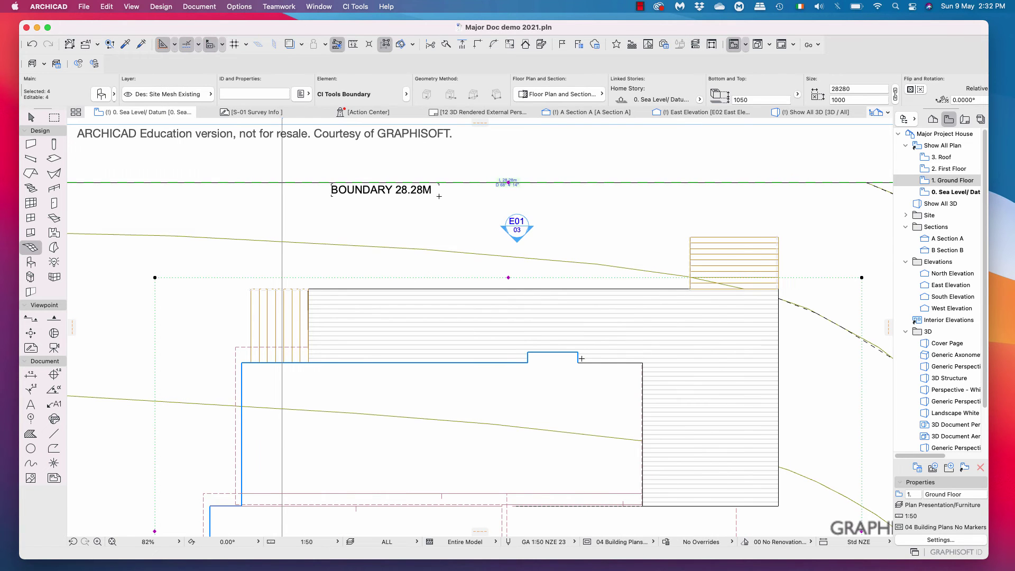
{"action": "scroll", "coordinate": [581, 360], "scroll_direction": "up", "scroll_amount": 2}
{"action": "scroll", "coordinate": [581, 358], "scroll_direction": "down", "scroll_amount": 3}
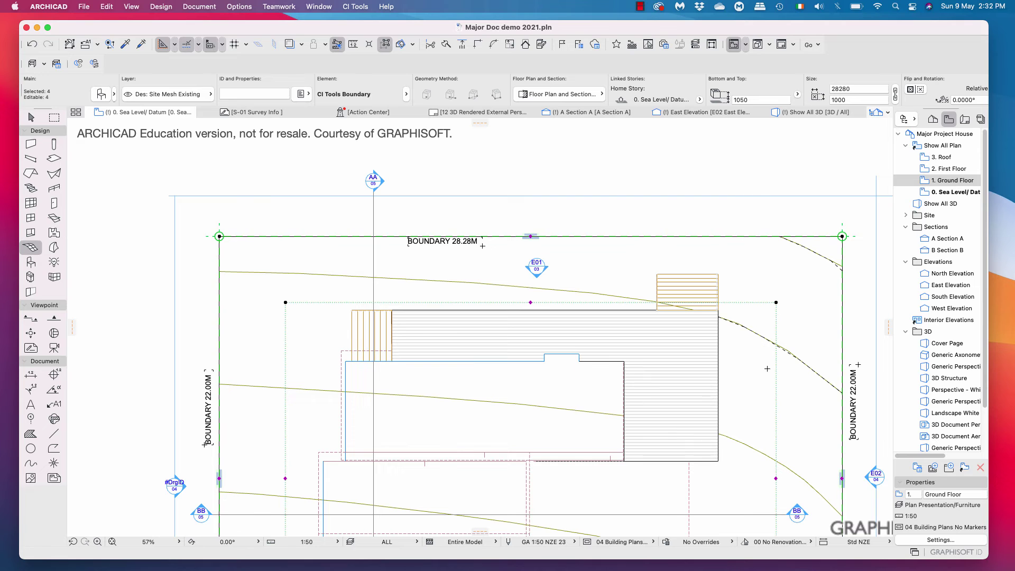
{"action": "scroll", "coordinate": [782, 311], "scroll_direction": "down", "scroll_amount": 5}
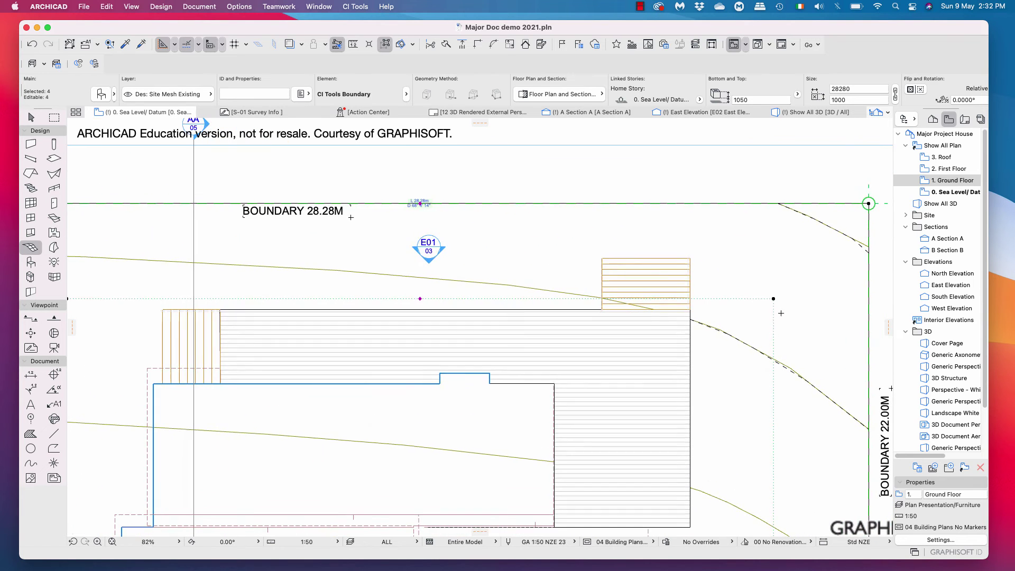
{"action": "middle_click_drag", "start_coordinate": [721, 195], "coordinate": [610, 276]}
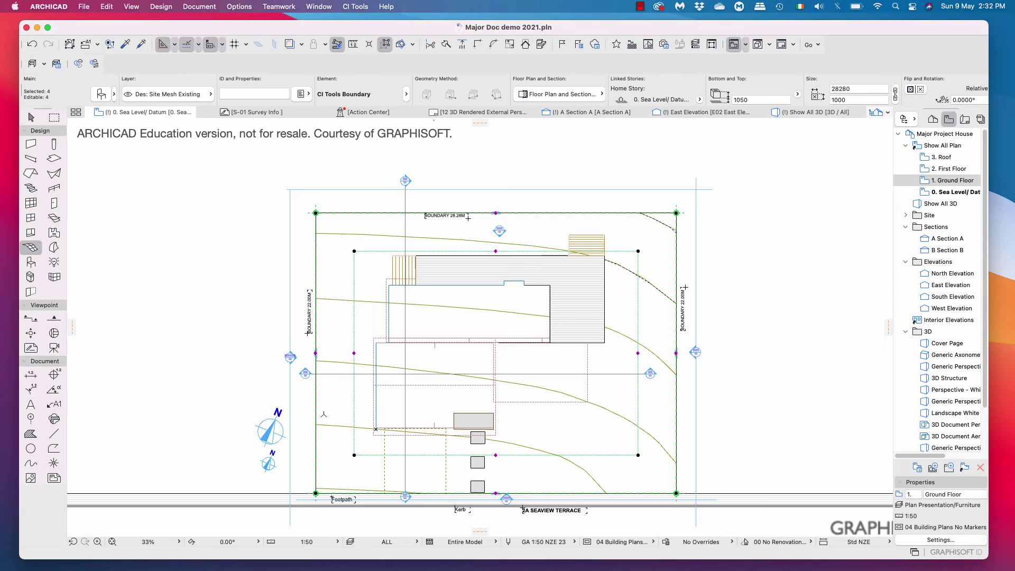
Step: Select the extra small north arrow and remove it, leaving one north arrow
{"action": "key", "text": "super"}
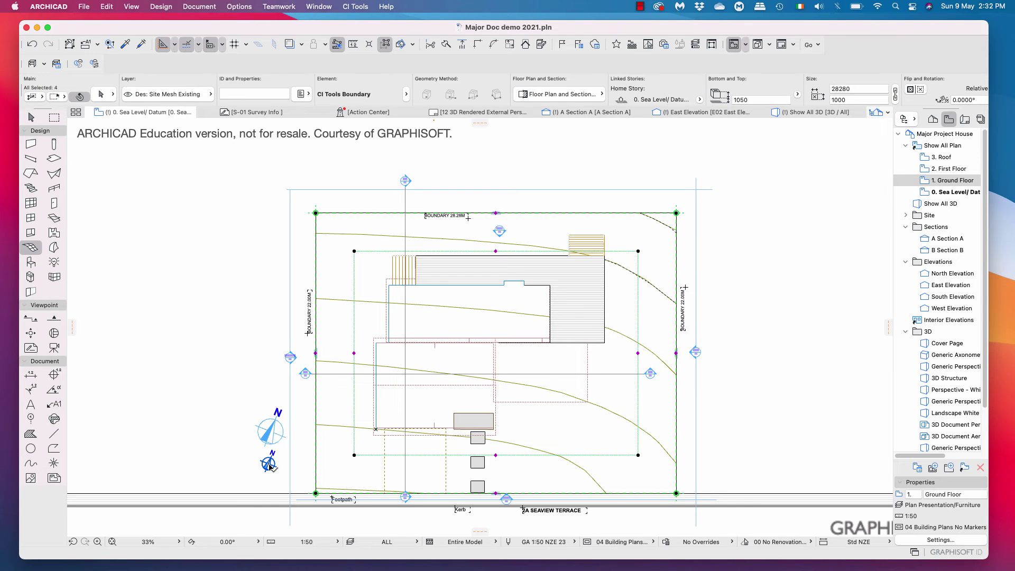
{"action": "left_click", "coordinate": [270, 466], "text": "shift"}
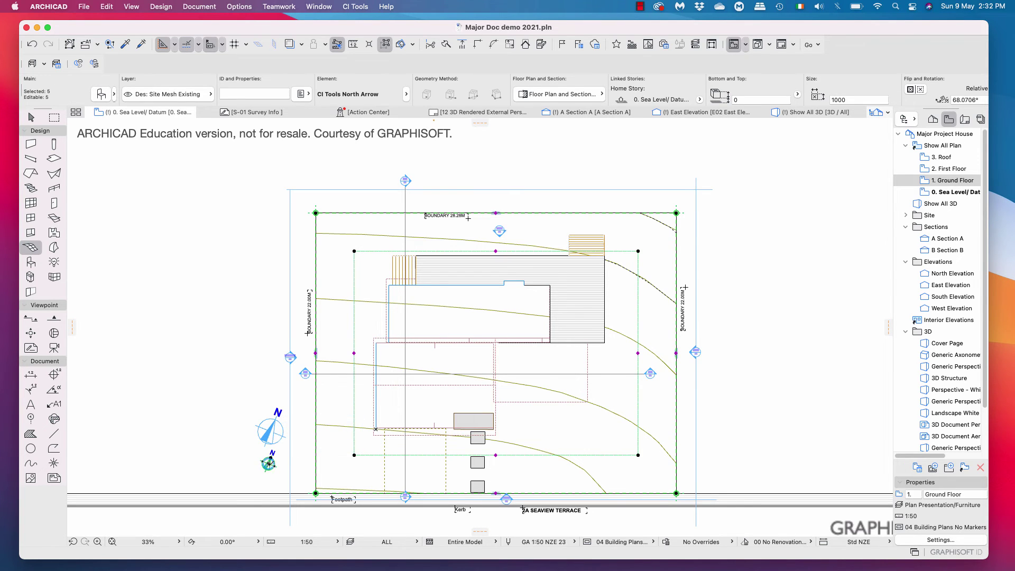
{"action": "left_click_drag", "start_coordinate": [270, 466], "coordinate": [269, 465]}
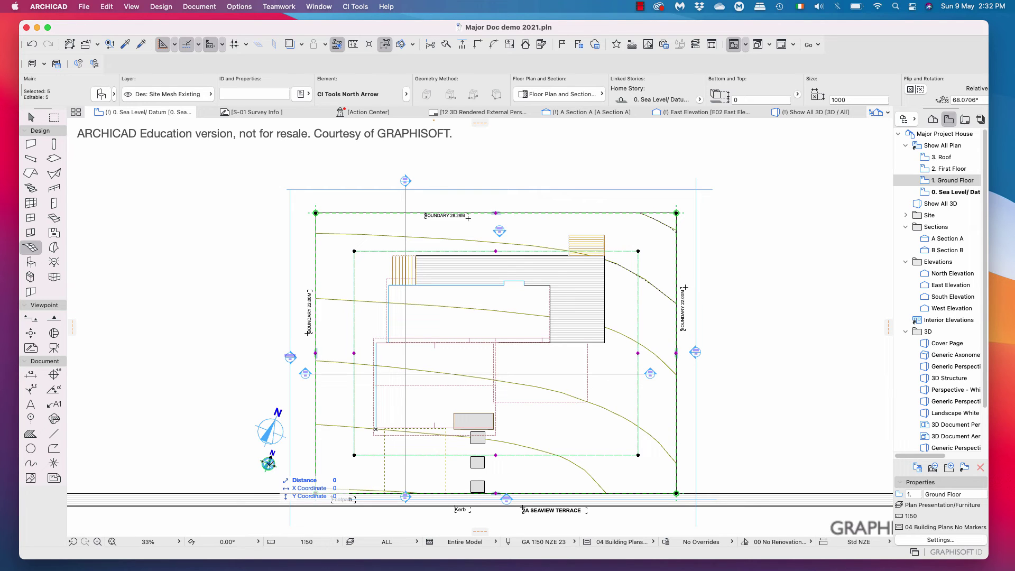
{"action": "key", "text": "Escape"}
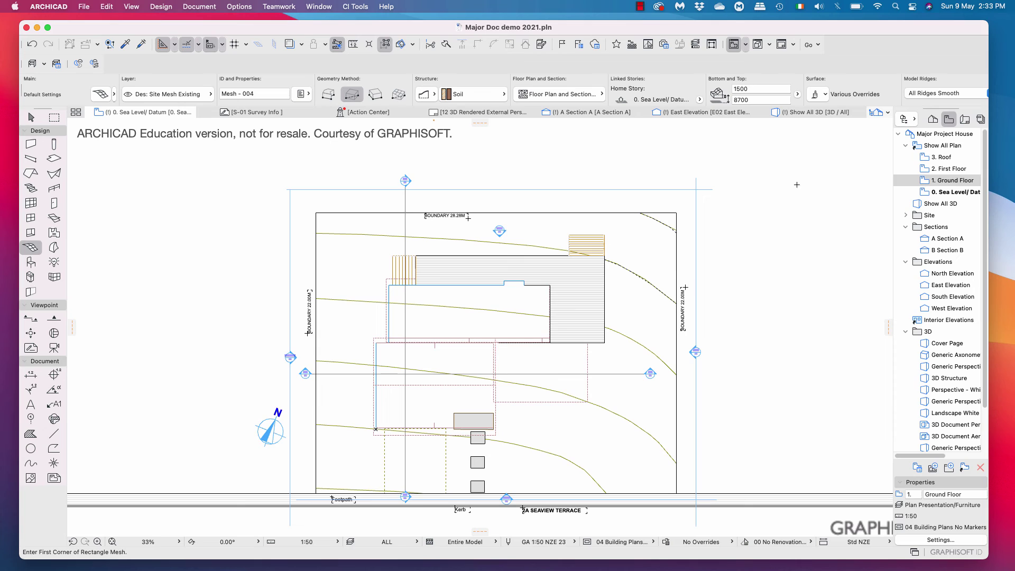
Step: Open the Organizer from the Project Chooser and set it to Layout Editor mode
{"action": "left_click", "coordinate": [912, 123]}
{"action": "left_click", "coordinate": [935, 185]}
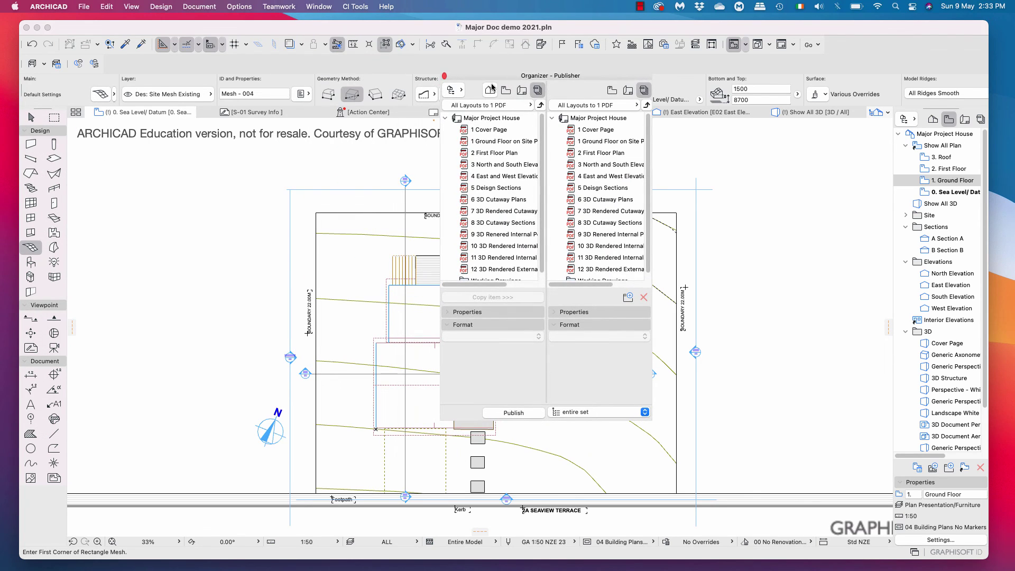
{"action": "left_click", "coordinate": [628, 91]}
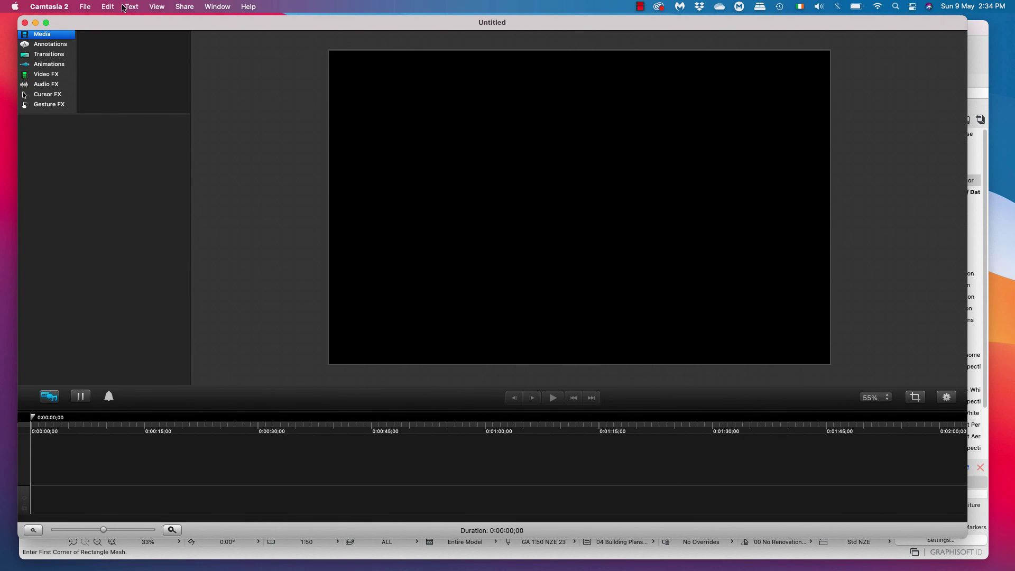
{"action": "left_click", "coordinate": [85, 8]}
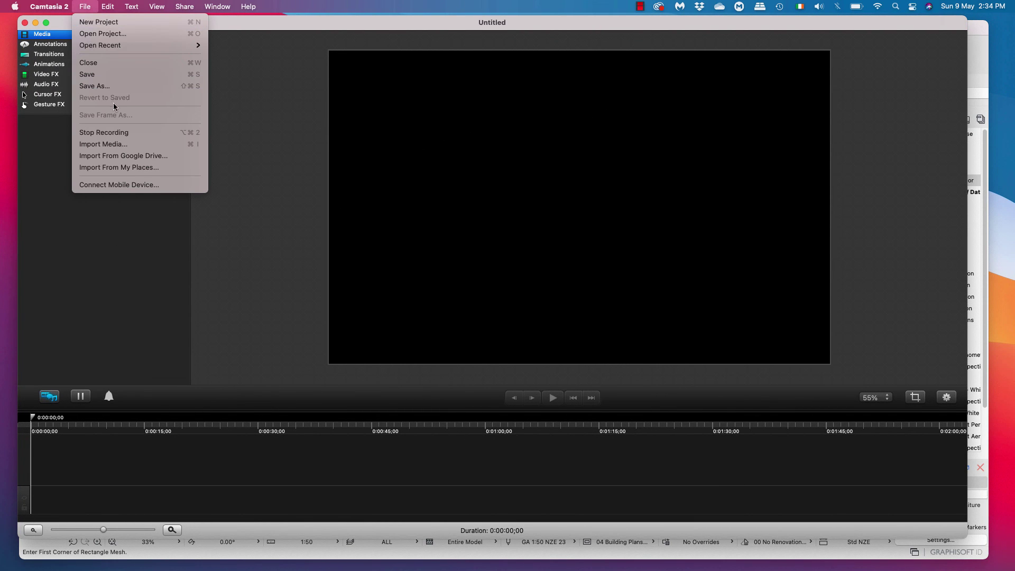